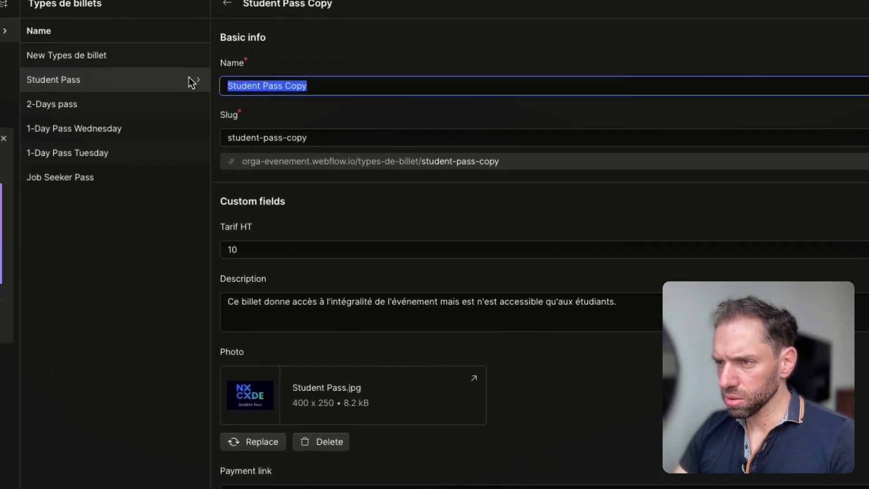
Name the duplicated Student Pass item "Billet de test" and create it in the Types de billets collection.
type("Billet de test")
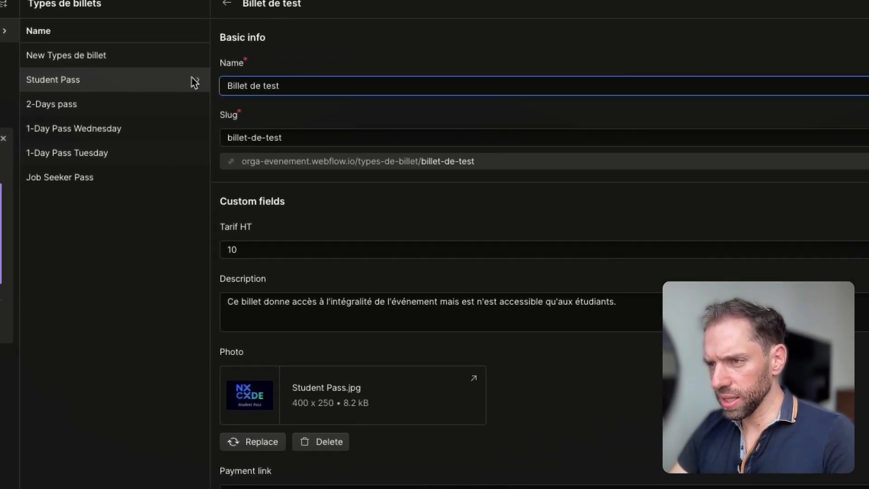
left_click(811, 41)
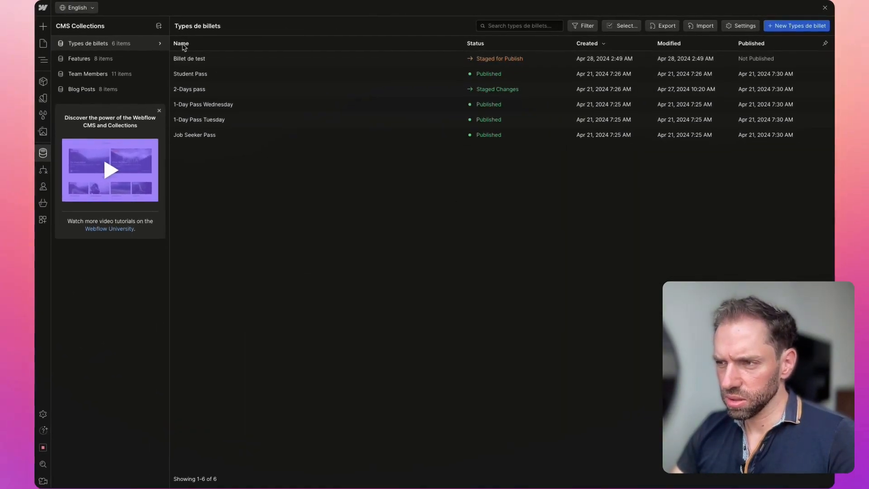
Check for the Billet de test entry in Airtable's Types de billet table and in Stripe's refreshed payment links list.
key("ctrl+Tab")
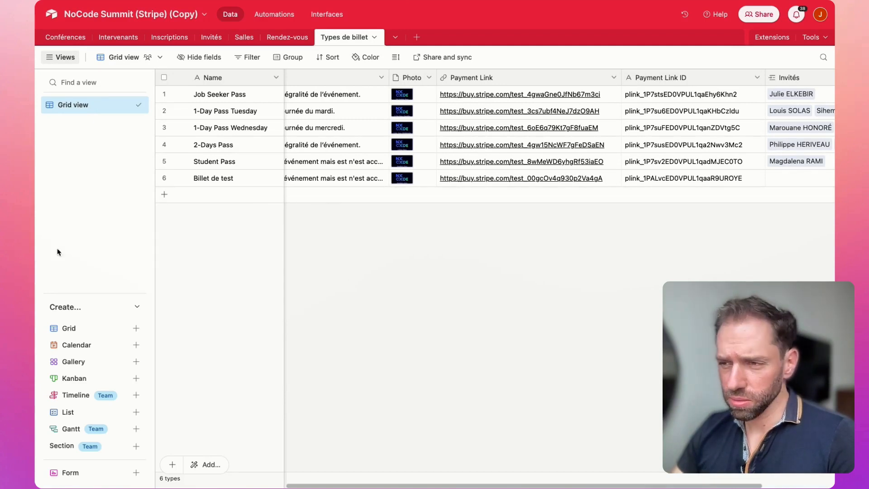
key("ctrl+Tab")
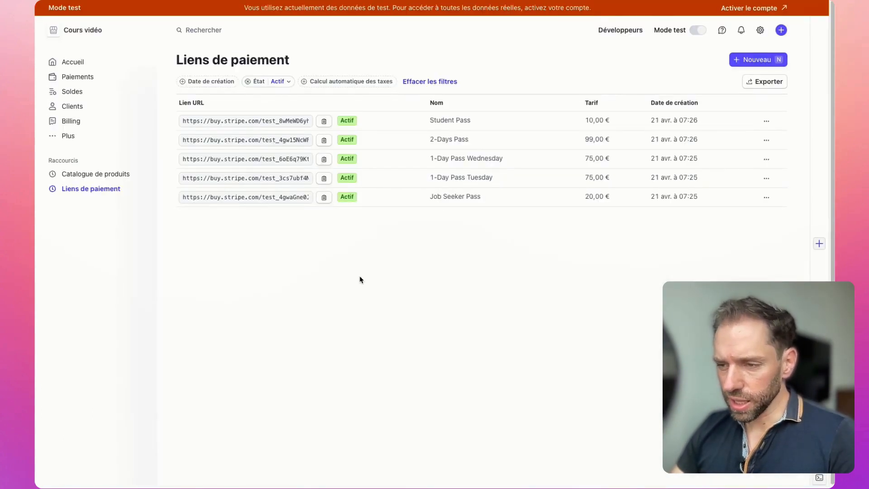
left_click(363, 167)
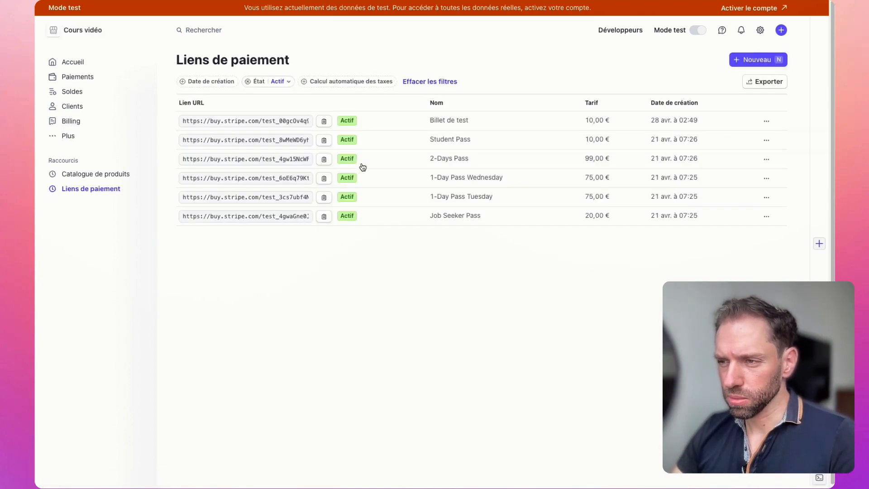
Copy the Billet de test payment link from Stripe and open it in a new browser tab.
left_click(329, 123)
key("super+t")
key("super+v")
key("Return")
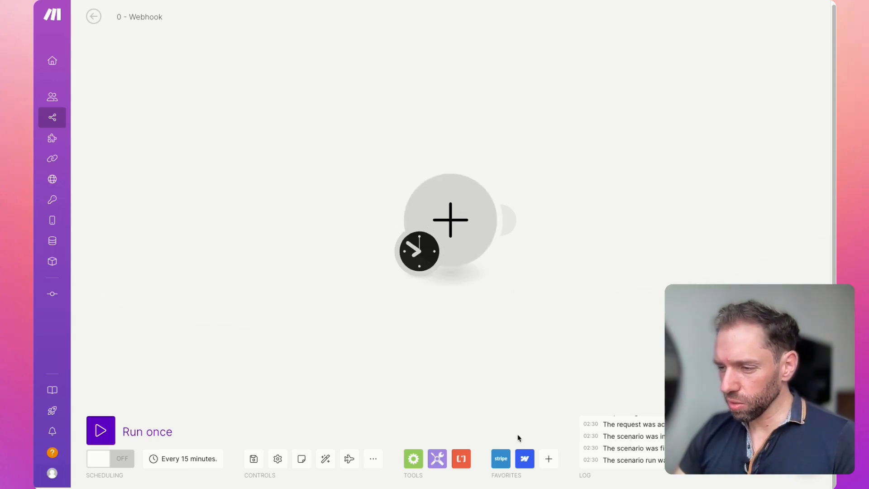
Add a Webflow Watch Events trigger to Make's 0 - Webhook scenario and delete the empty placeholder module.
left_click(525, 459)
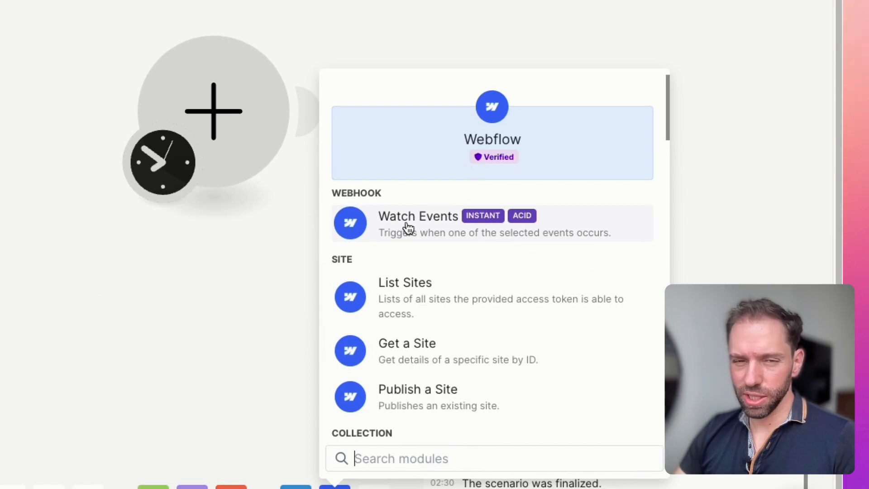
left_click(409, 229)
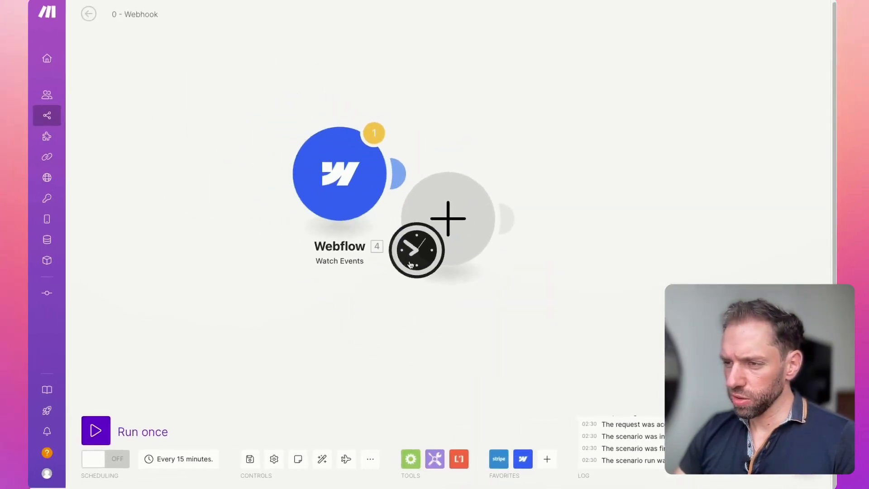
right_click(442, 228)
left_click(470, 246)
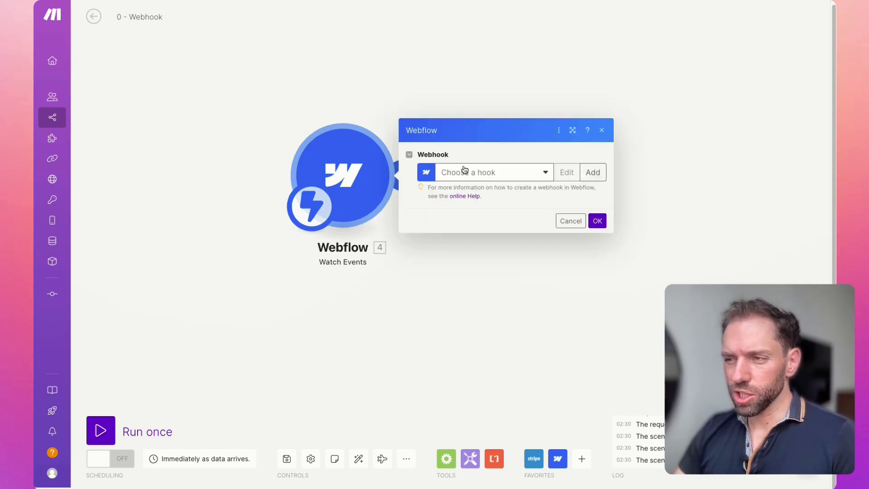
Start a new webhook for the Webflow trigger and name it "Webflow - Nouvel item CMS".
left_click(588, 176)
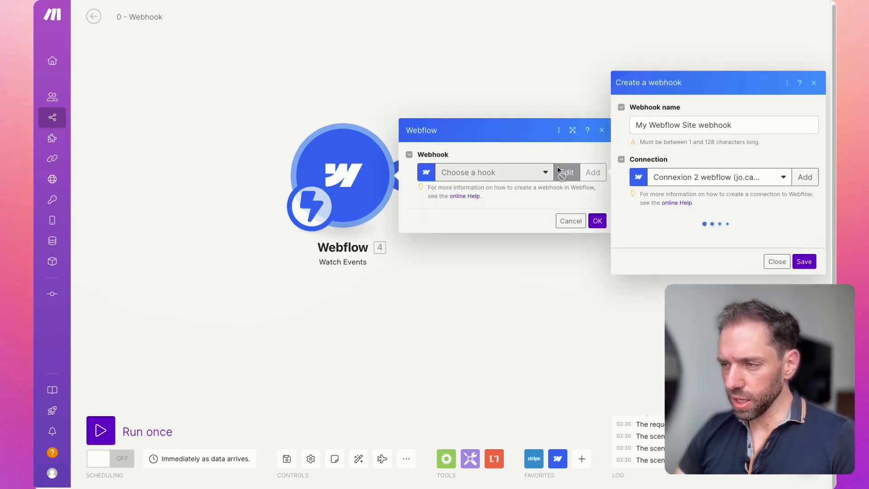
triple_click(656, 125)
type("Webflow - Nouvel item")
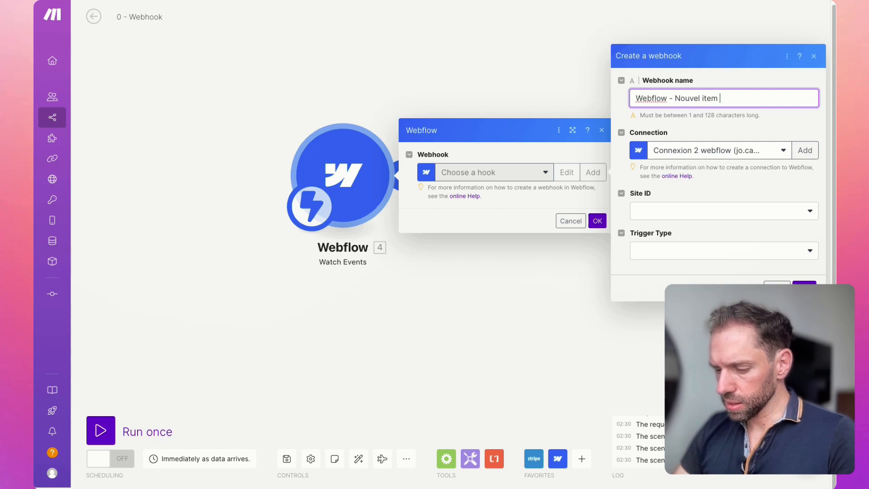
type("CMS")
key("BackSpace")
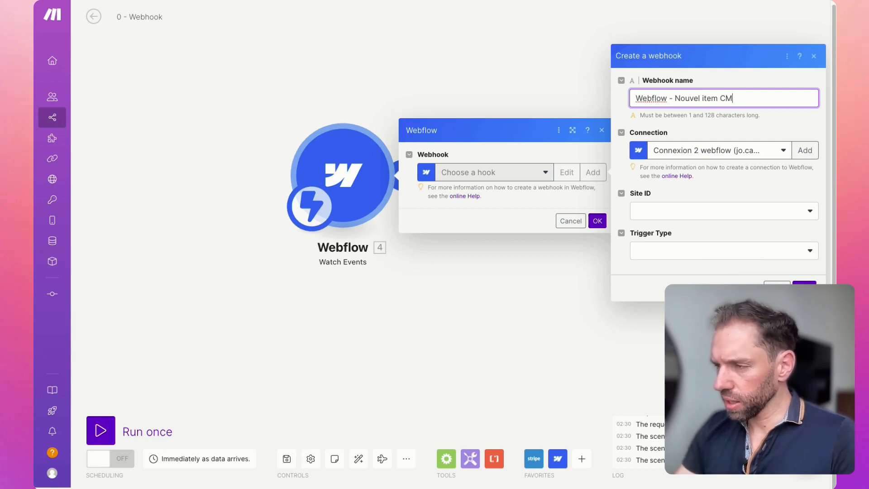
type("S")
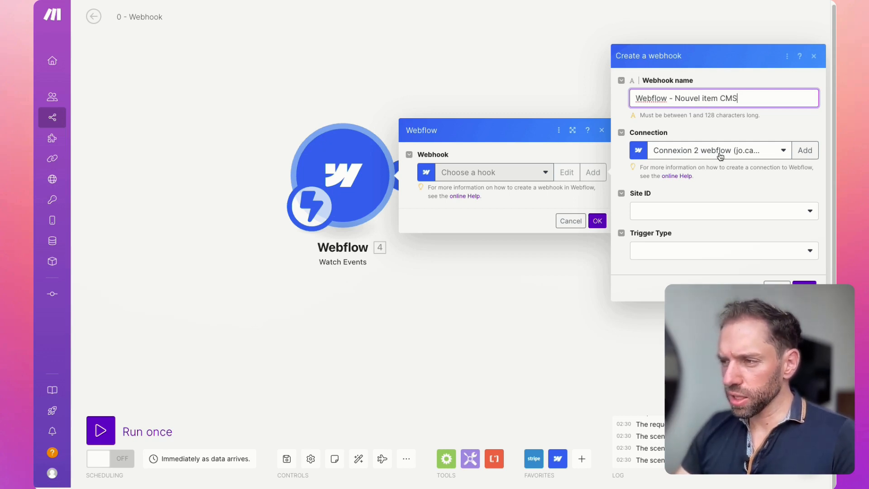
Create a Webflow connection named "Webflow Vente de billets" and authorize the whole workspace for it.
left_click(805, 150)
triple_click(624, 115)
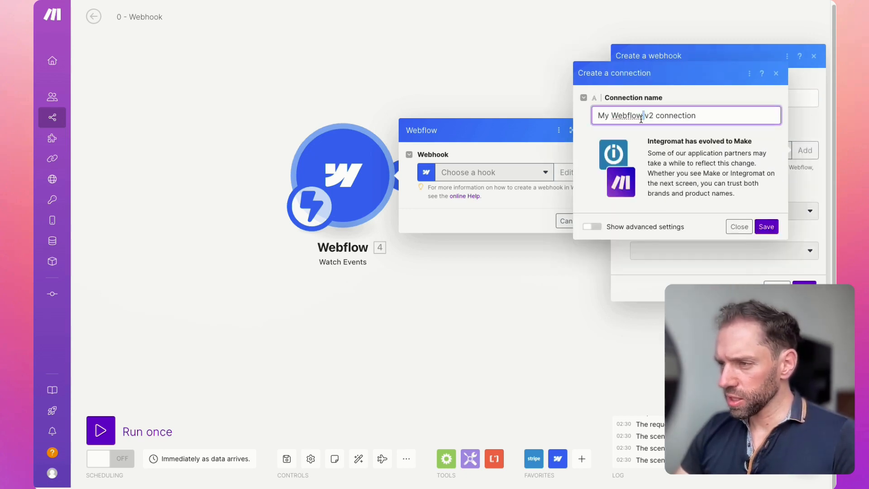
type("W")
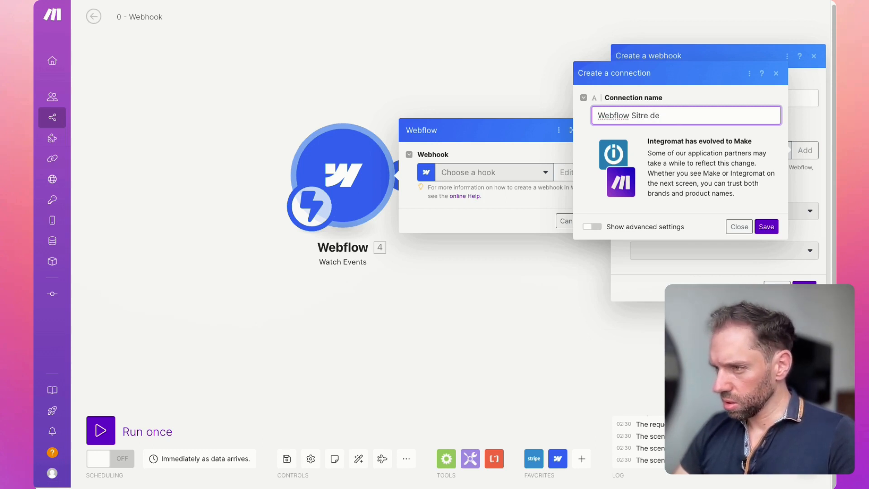
type("ebflow")
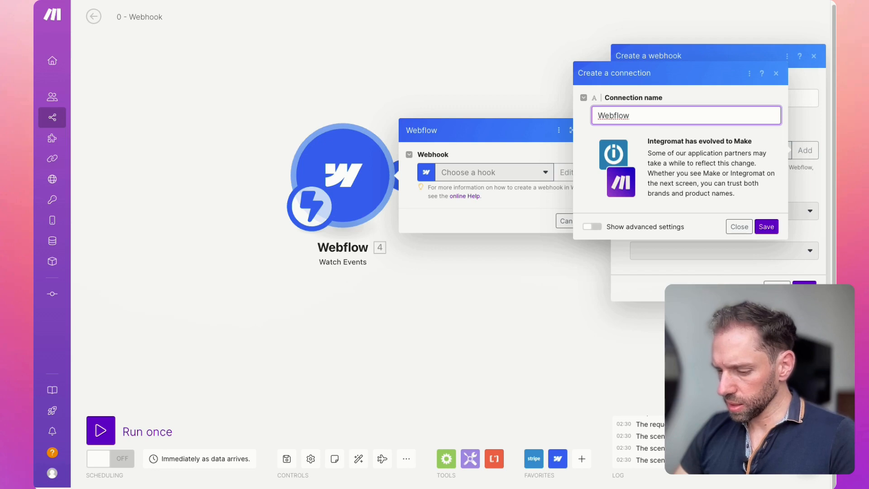
type(" Vente de billets")
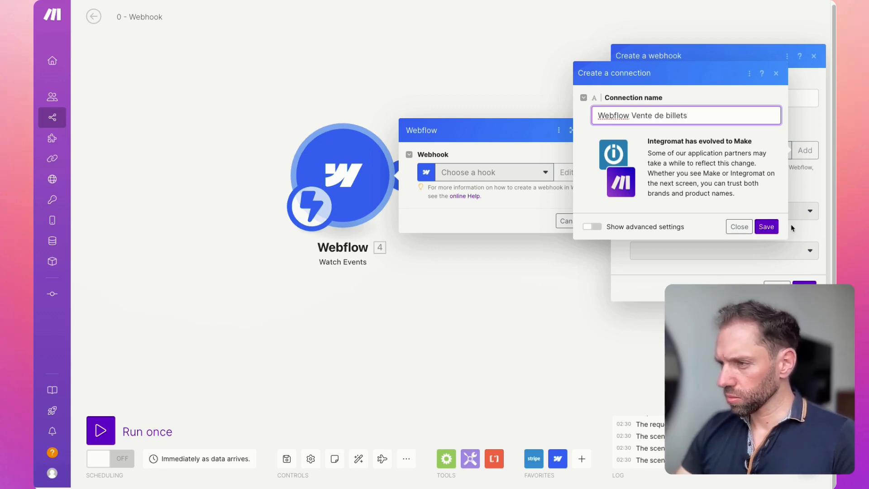
left_click(762, 228)
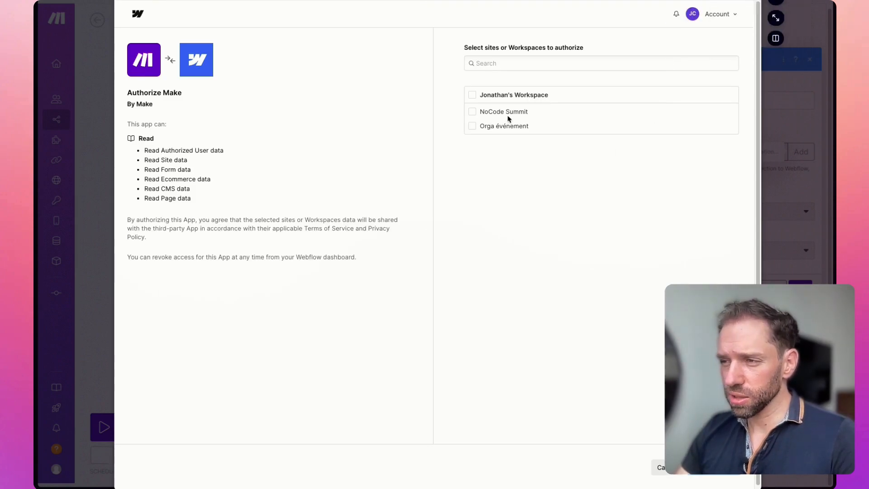
left_click(472, 96)
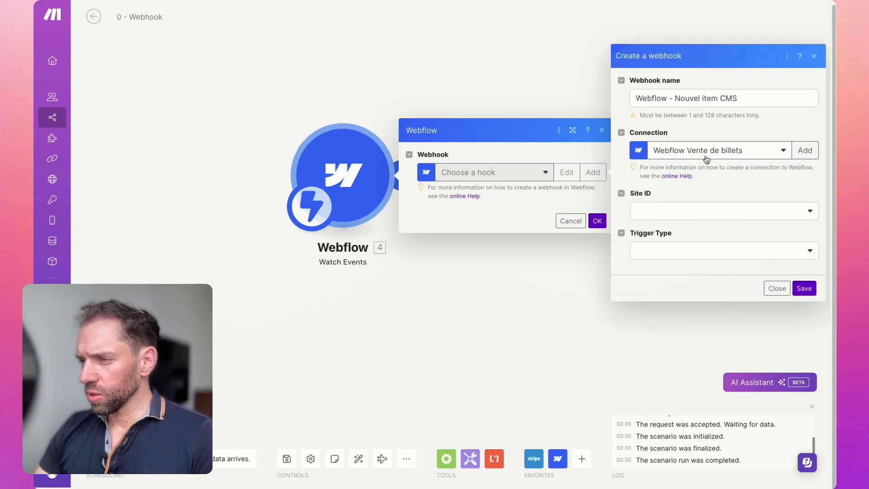
Set the webhook's site to Orga événement and its trigger type to Collection Item Created, saving the webhook and module.
left_click(667, 210)
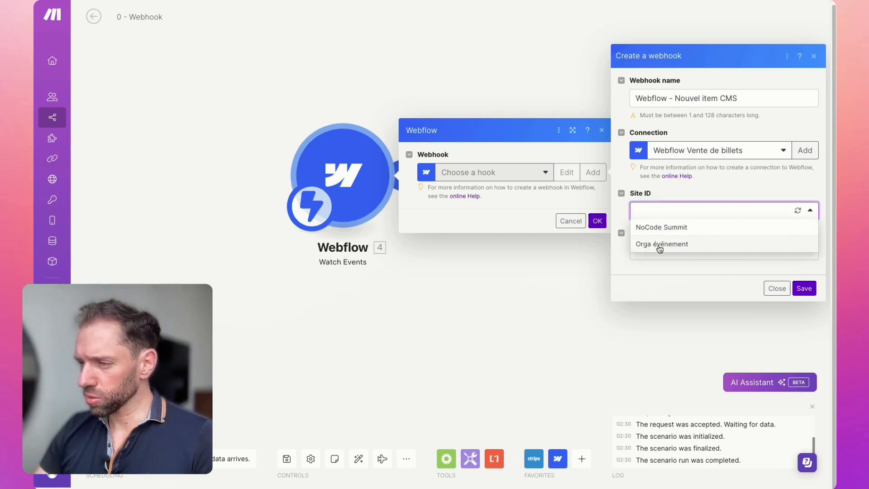
left_click(660, 244)
left_click(663, 251)
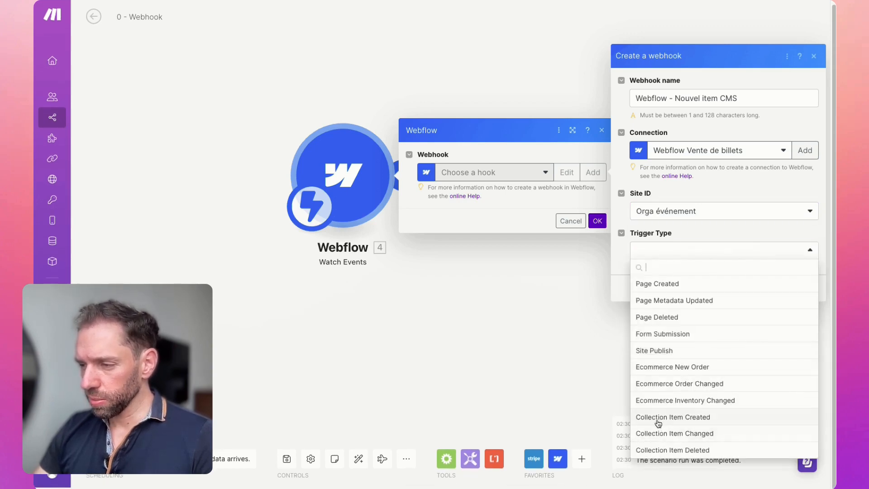
left_click(689, 421)
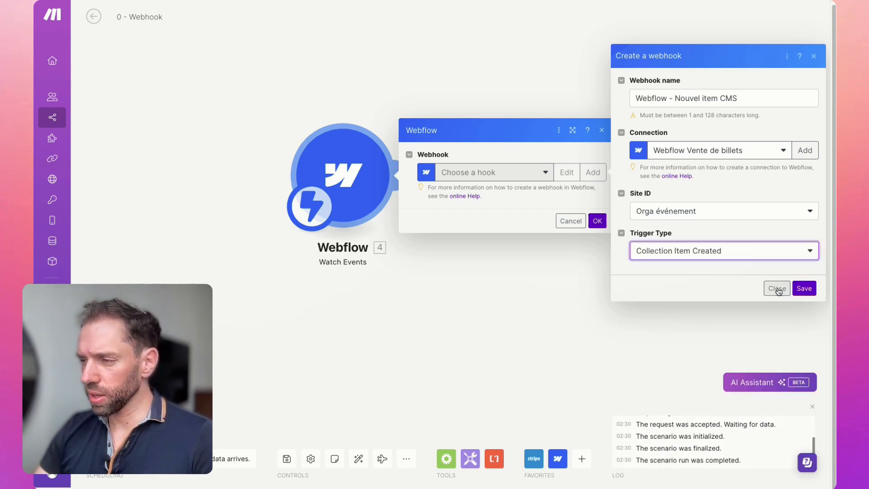
left_click(805, 288)
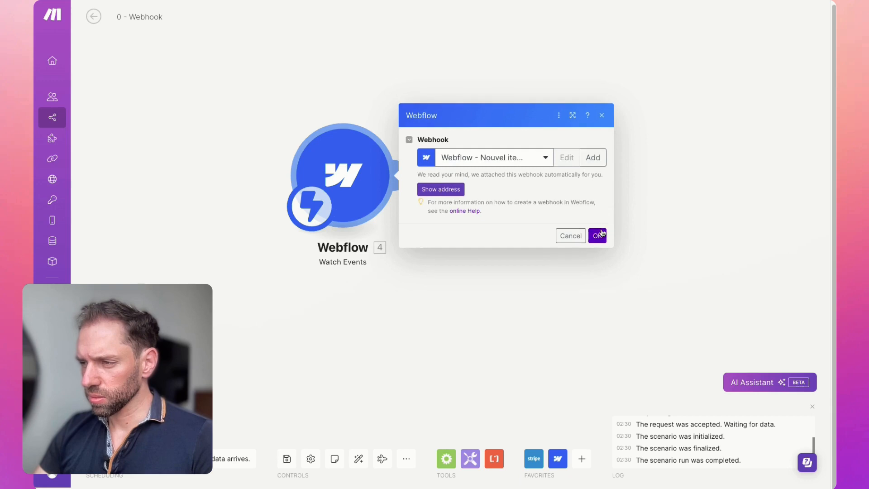
left_click(597, 236)
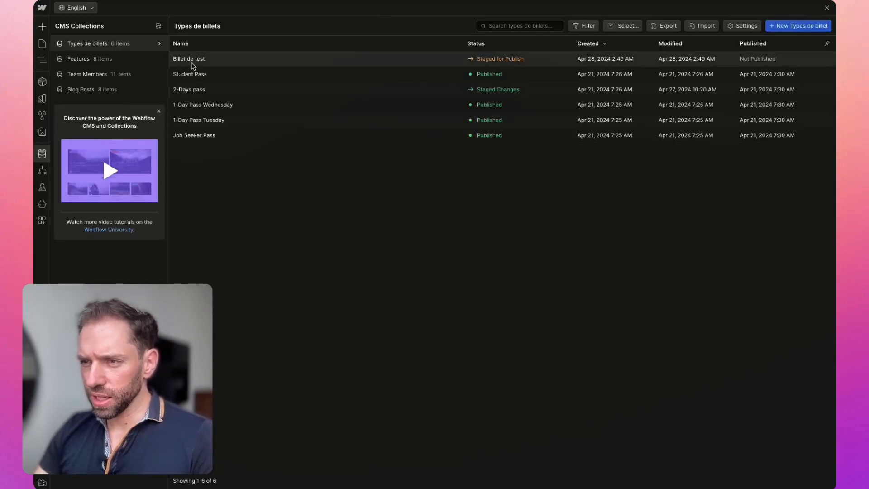
Switch to Webflow's Types de billets collection and duplicate the 2-Days pass item.
left_click(194, 89)
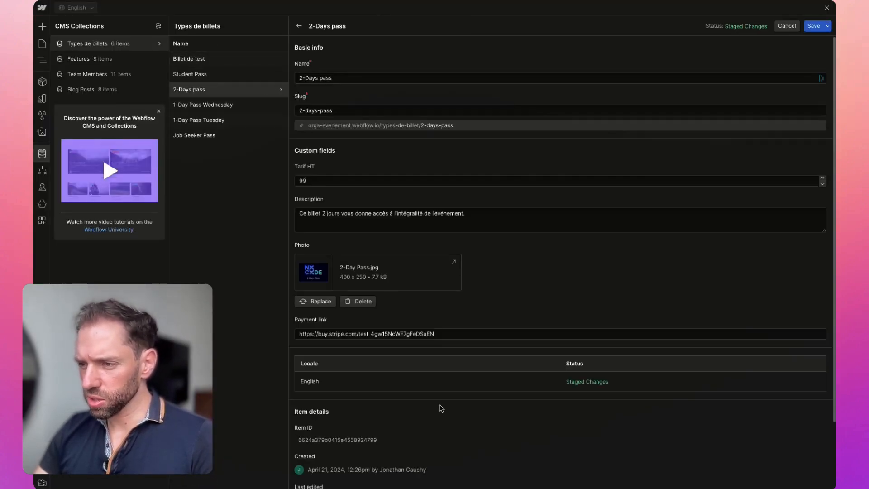
scroll(408, 434, "down", 1)
scroll(393, 458, "down", 2)
left_click(400, 474)
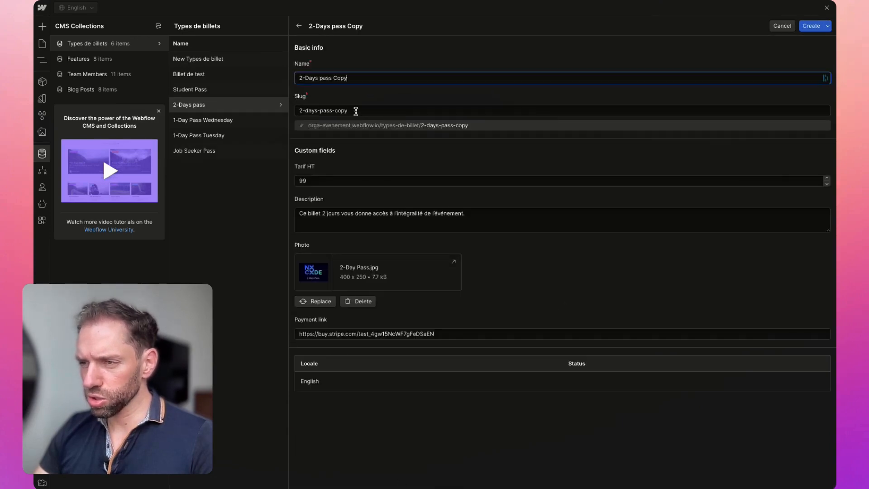
Name the duplicated item "Billet de test 2" and create it.
key("ctrl+a")
type("Bille")
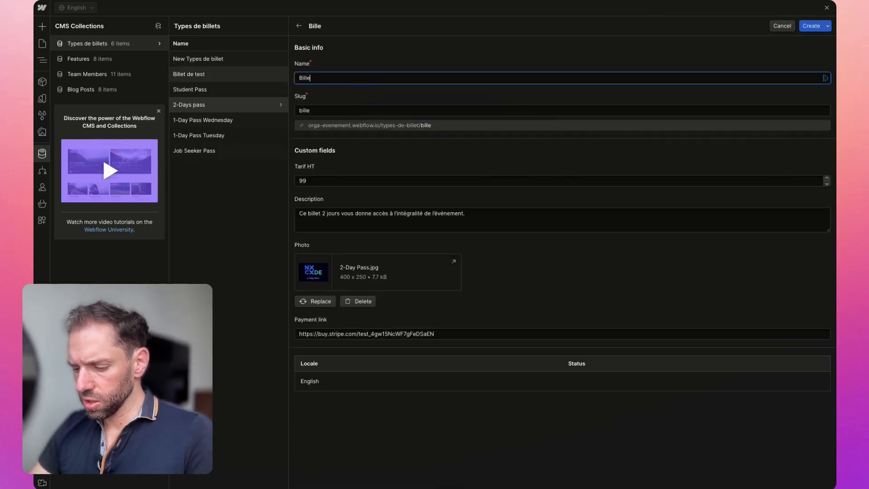
type("t de te")
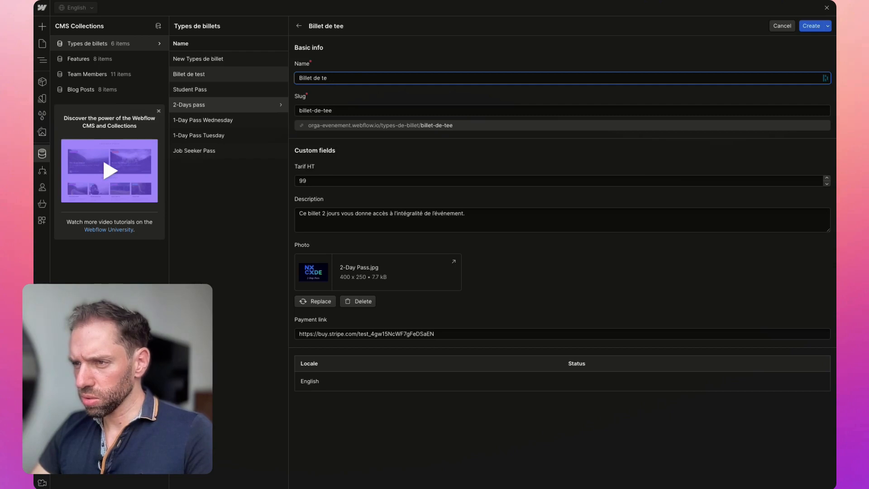
type("estst 2")
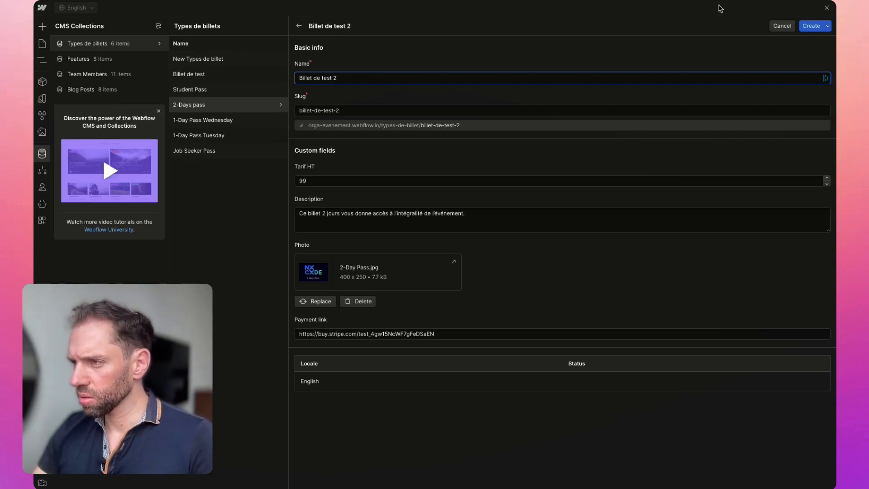
left_click(812, 26)
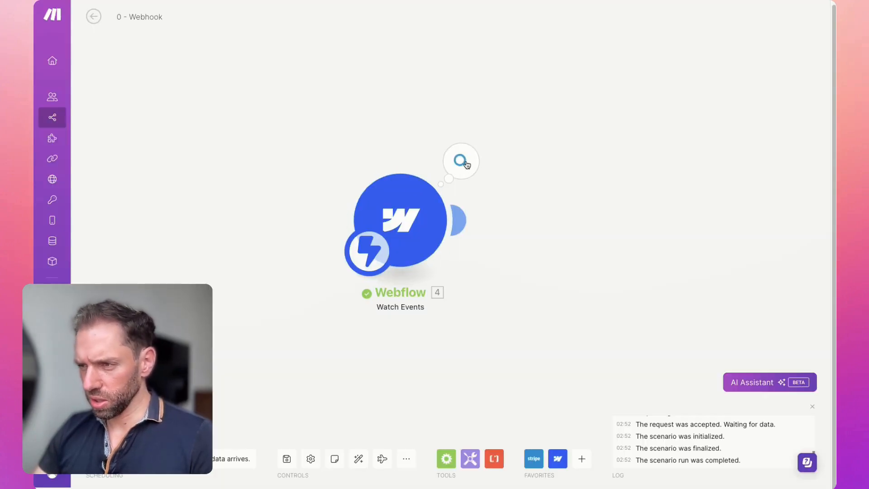
Switch to Make and inspect the Webflow trigger's output bundle, expanding its fieldData collection.
left_click(458, 171)
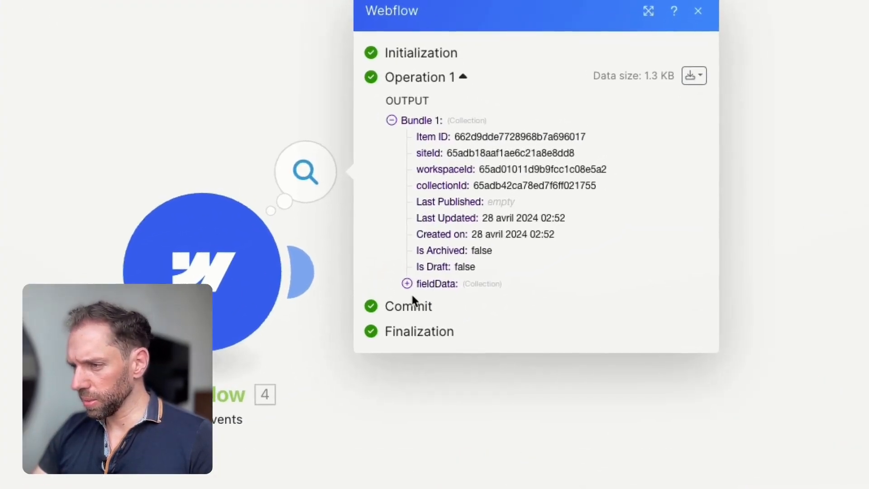
left_click(408, 285)
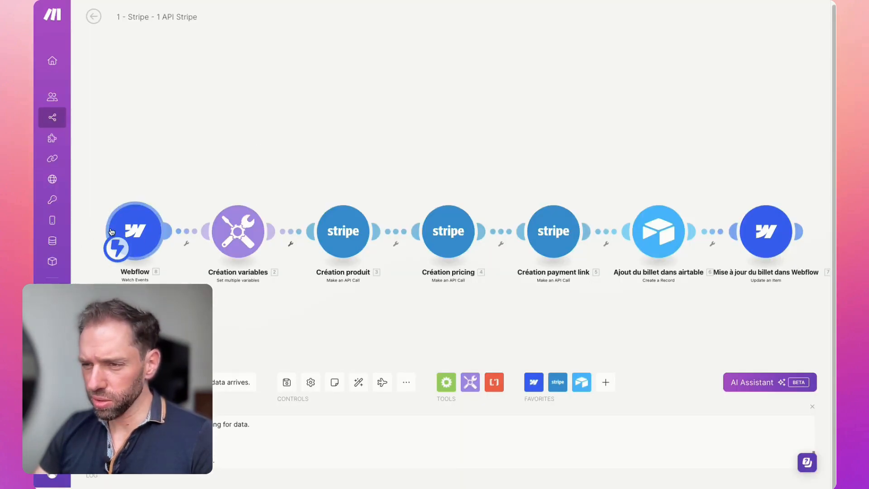
In the 1 - Stripe - 1 API Stripe scenario, open Création variables and try inserting Webflow's name field into the Nom variable's value.
left_click(224, 226)
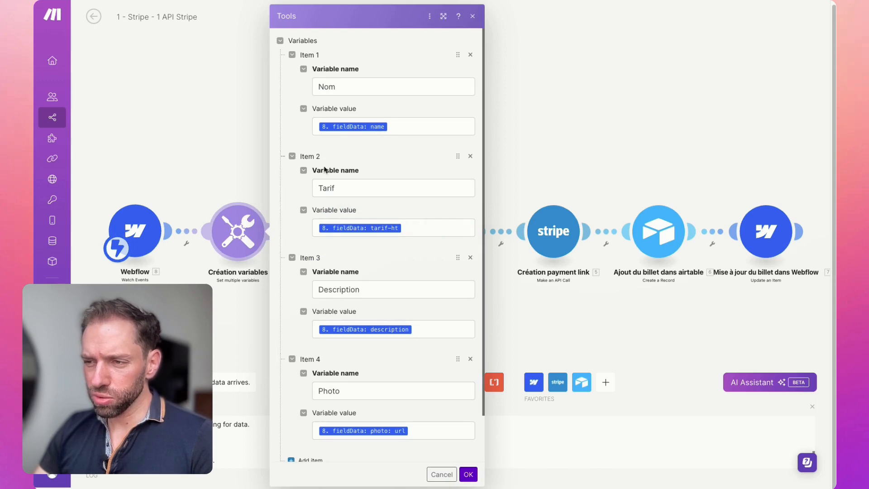
left_click(413, 123)
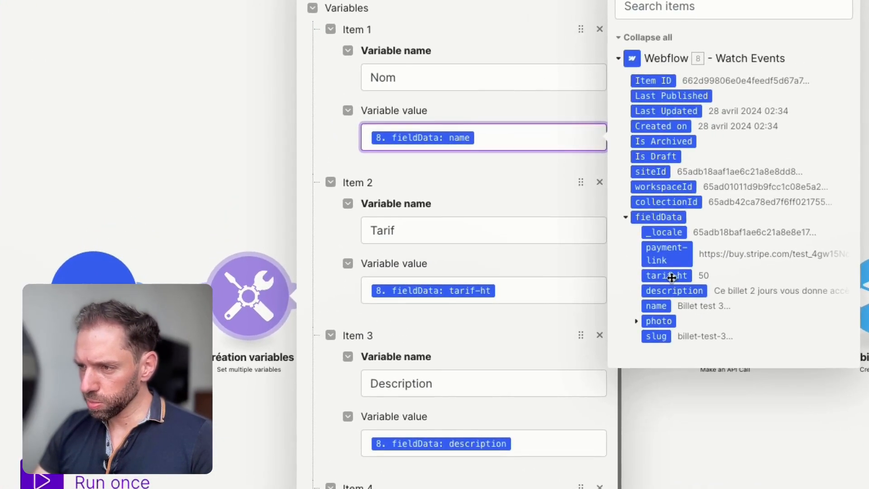
left_click(656, 306)
key("BackSpace")
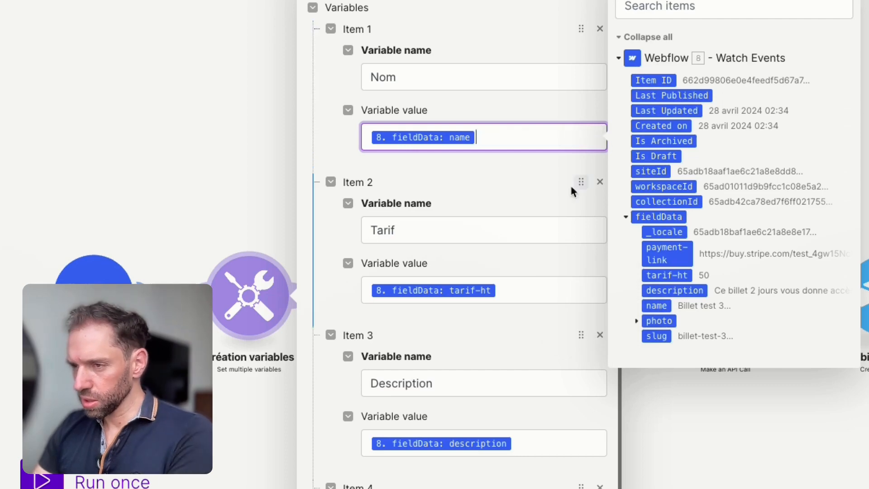
Remove the Tarif variable's value and reinsert Webflow's fieldData tarif-ht field.
left_click(509, 299)
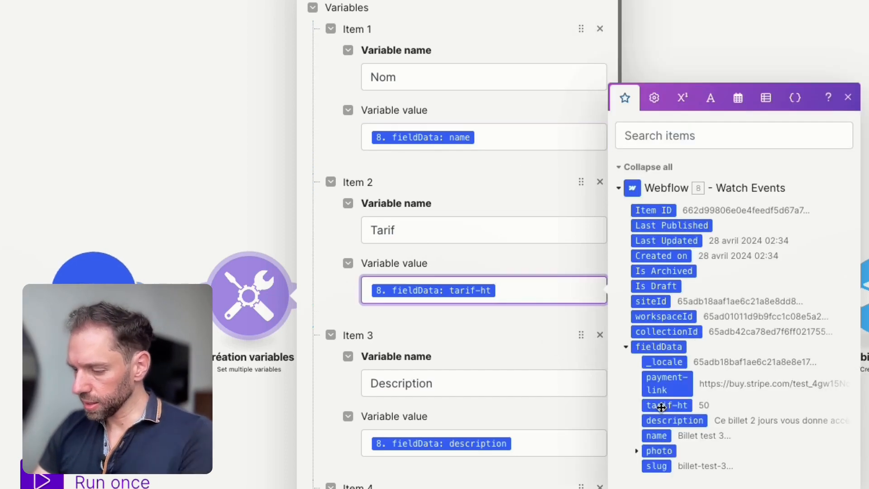
key("BackSpace")
left_click_drag(681, 410, 498, 289)
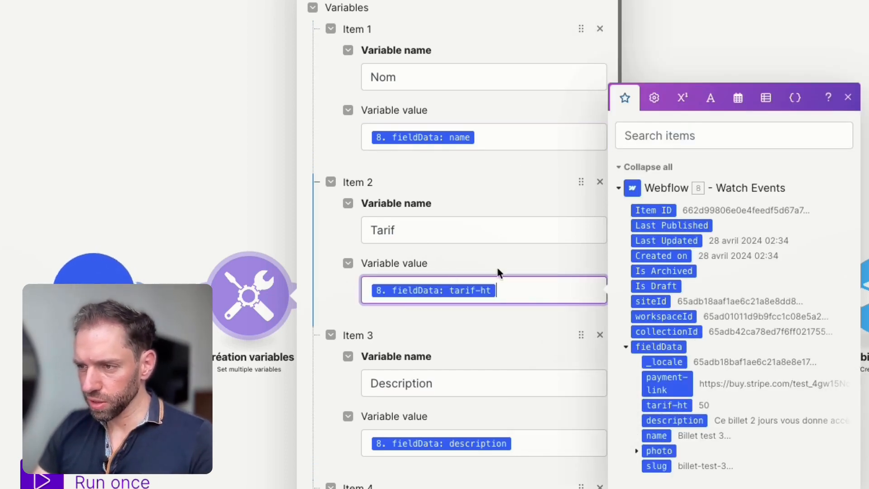
left_click(272, 240)
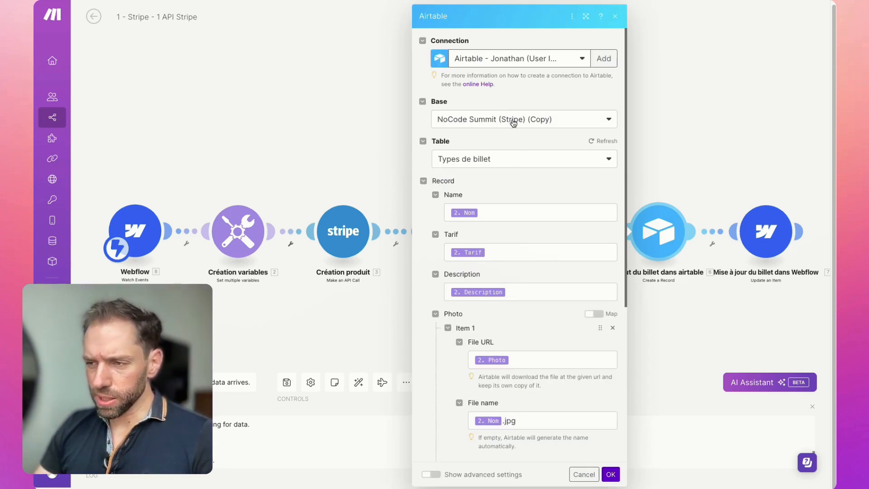
Review the Airtable ticket-creation module's mappings for Name, Tarif, Description, Photo, Payment Link and Payment Link ID.
scroll(487, 212, "down", 1)
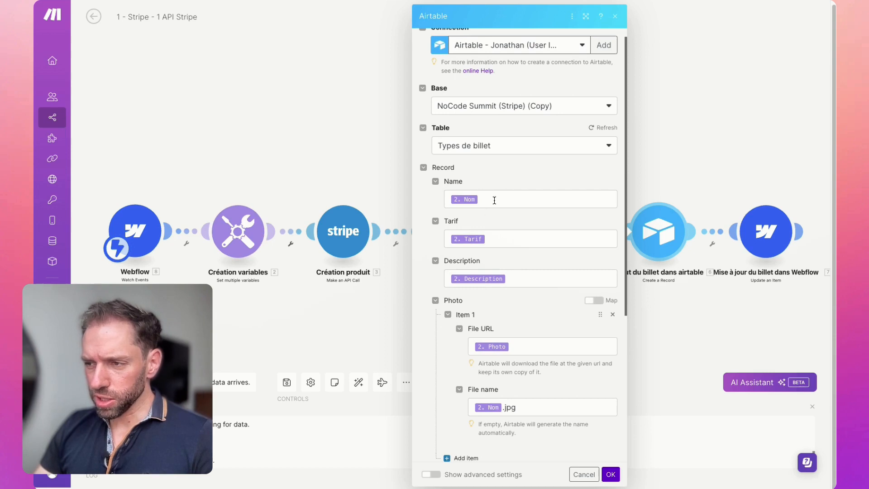
left_click(494, 200)
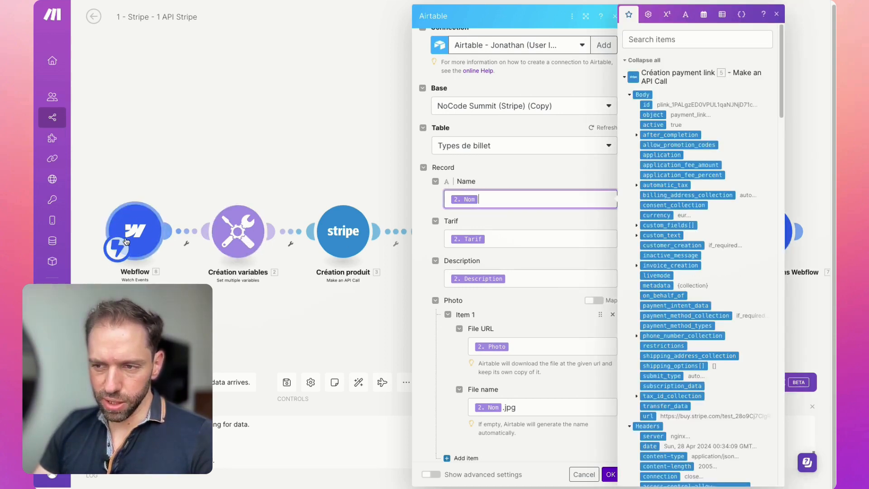
left_click(513, 221)
scroll(513, 220, "down", 3)
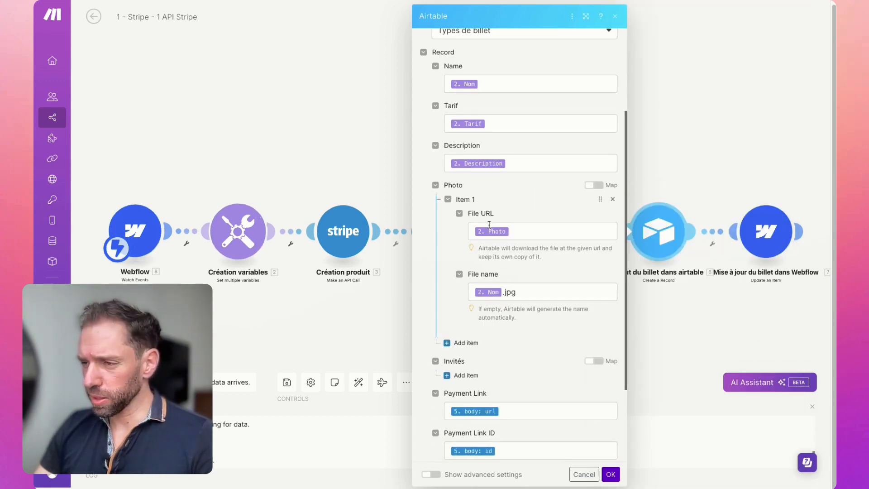
scroll(471, 280, "down", 3)
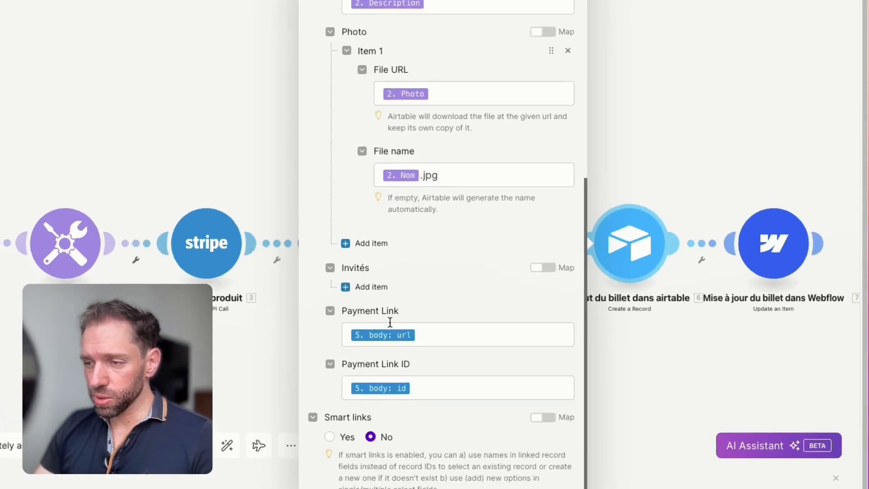
Search the mappable items for "url" from the Payment Link field, clear the search and dismiss the item picker.
left_click(396, 351)
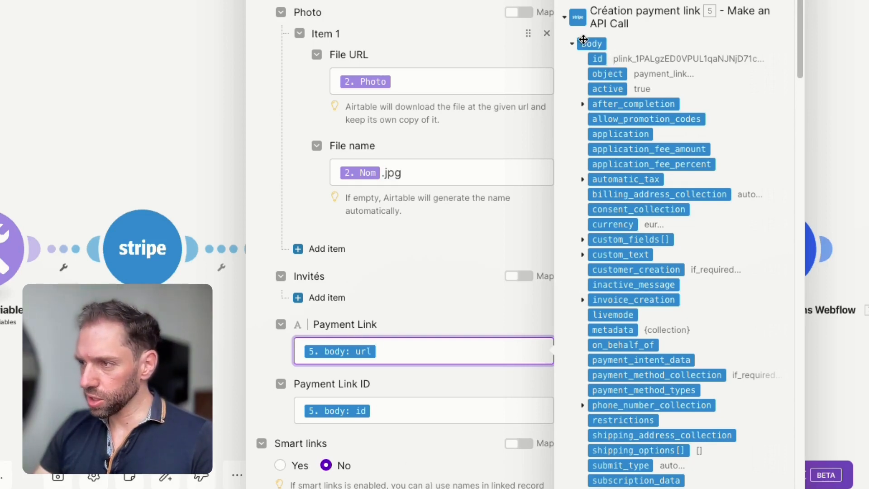
key("ctrl+f")
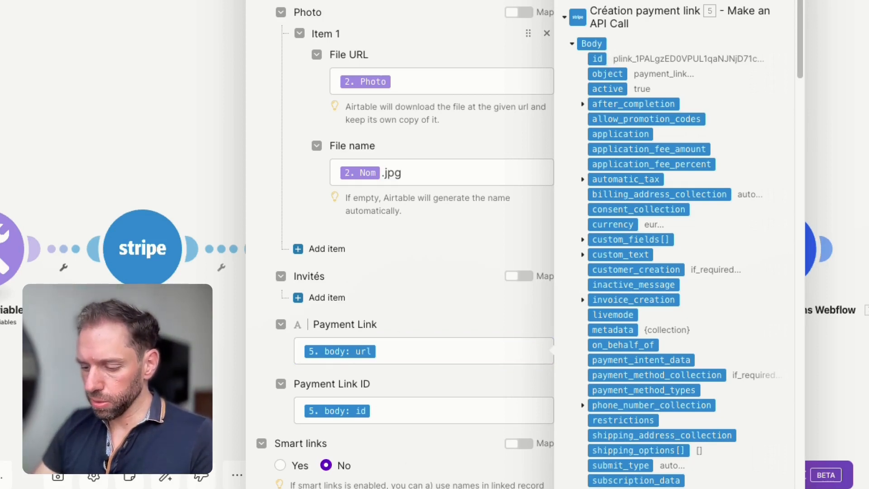
type("url")
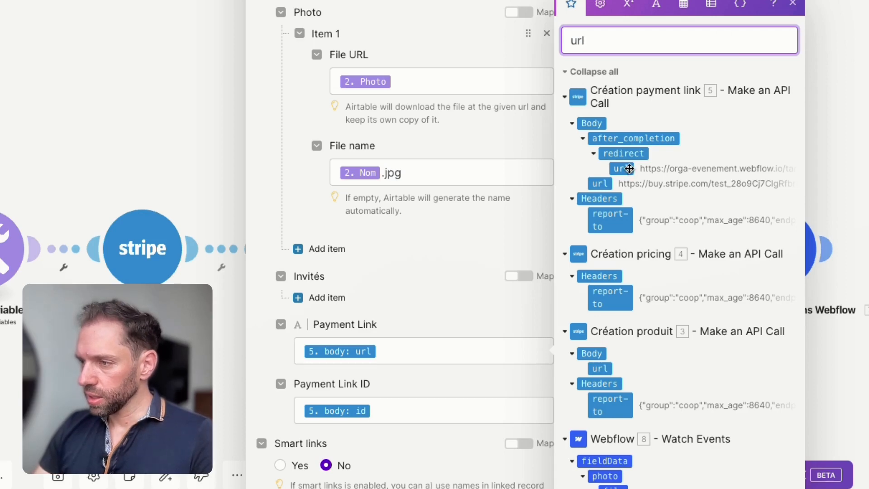
key("ctrl+a")
key("BackSpace")
scroll(659, 85, "down", 2)
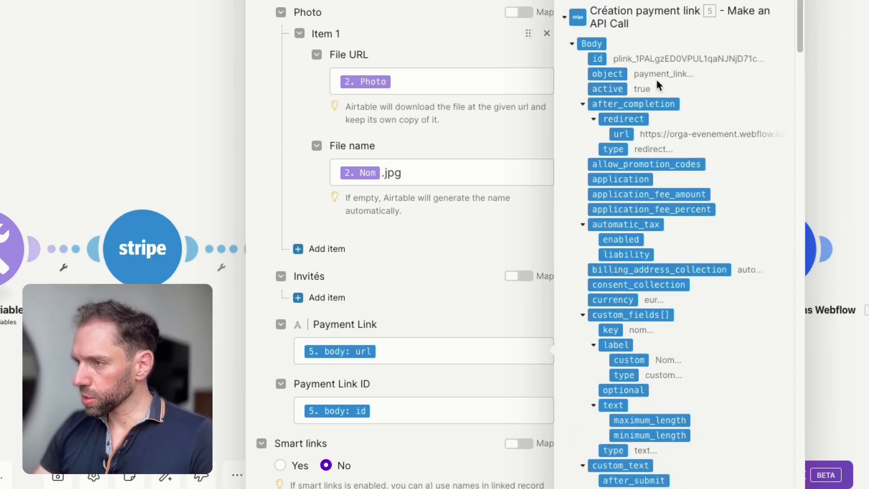
key("Escape")
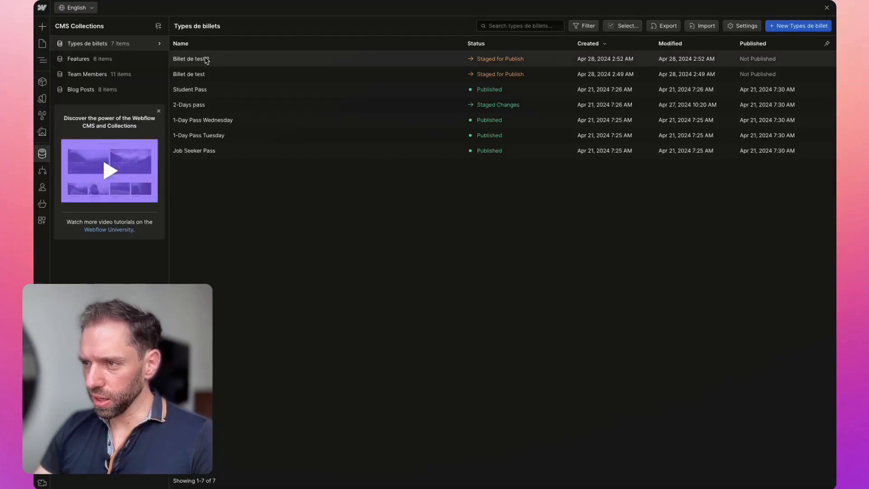
Open Billet de test 2 in Webflow, and in Make review the field mappings of Mise à jour du billet dans Webflow.
left_click(199, 62)
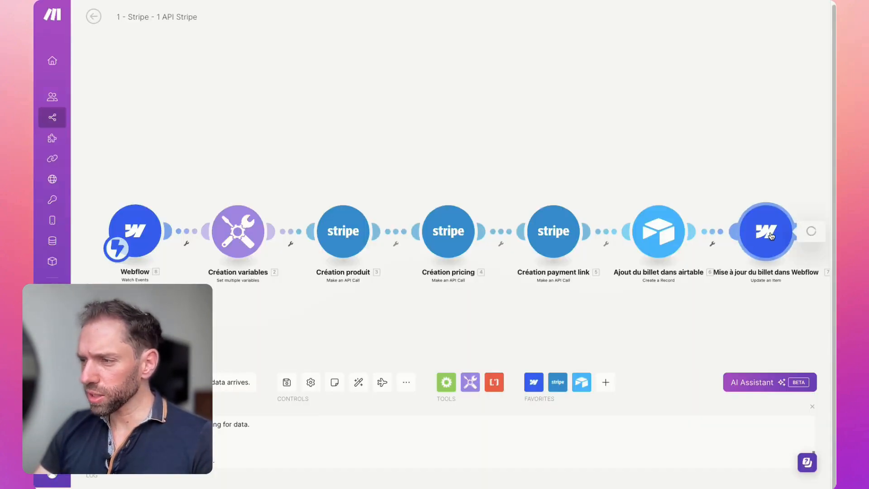
left_click(770, 235)
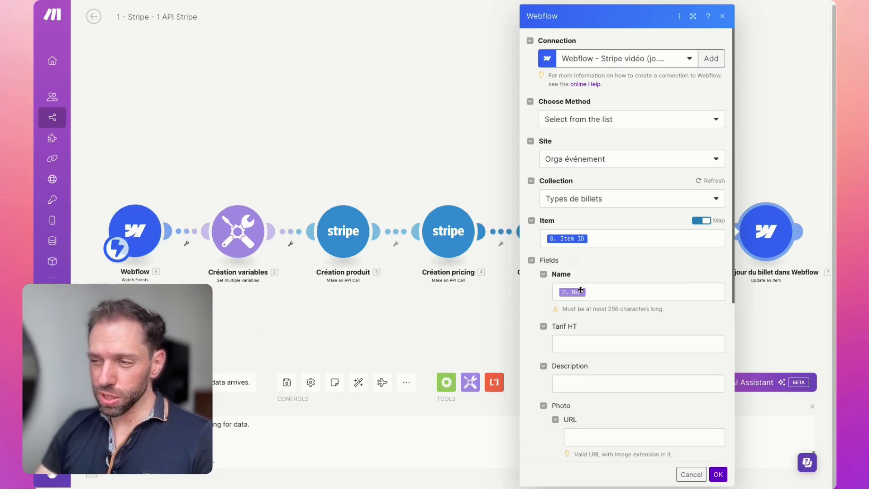
scroll(584, 288, "down", 2)
scroll(609, 277, "down", 4)
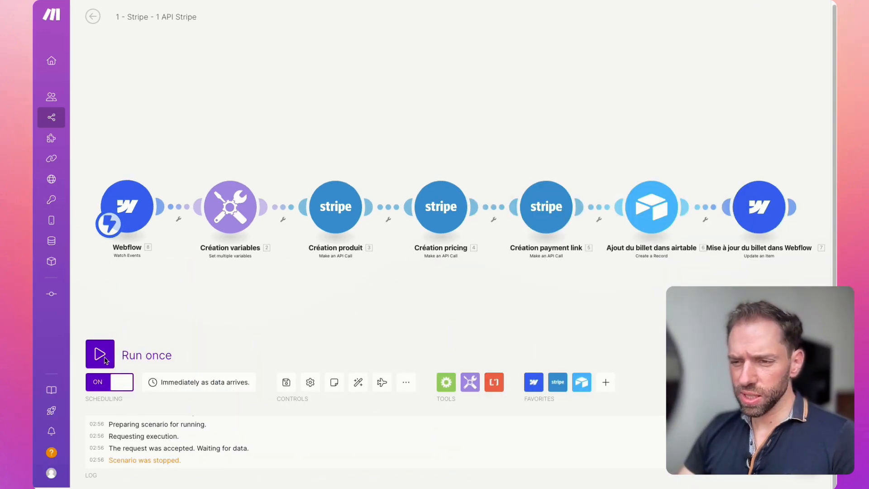
Start a single run of the 1 - Stripe - 1 API Stripe scenario and duplicate Billet de test 2 in Webflow.
left_click(100, 353)
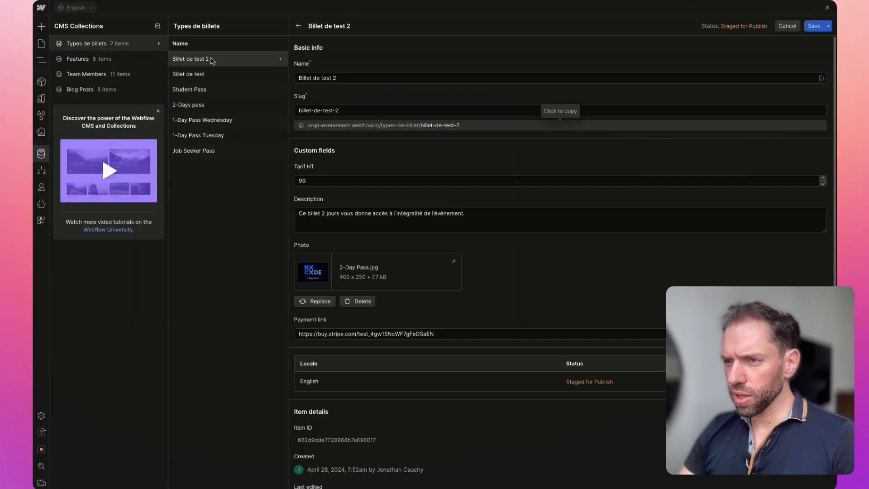
scroll(471, 446, "down", 3)
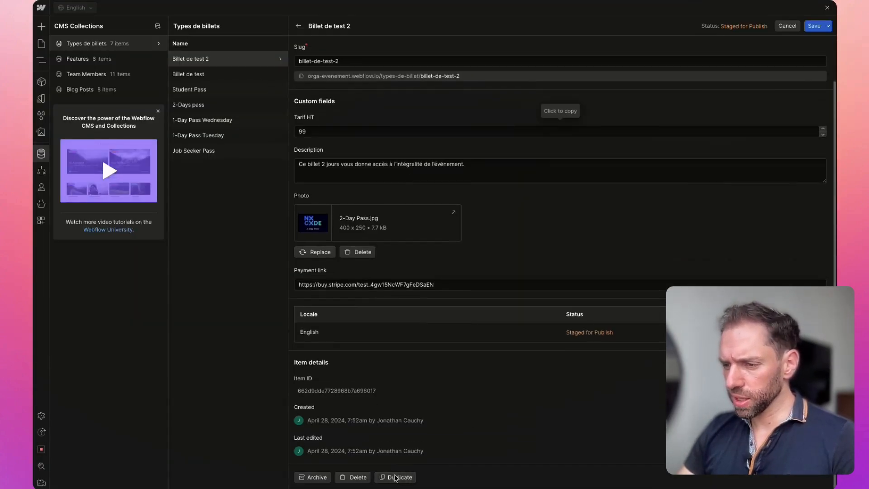
left_click(398, 474)
Name the duplicated ticket "Billet de test 3" and set its Tarif HT to 60.
left_click_drag(352, 77, 333, 78)
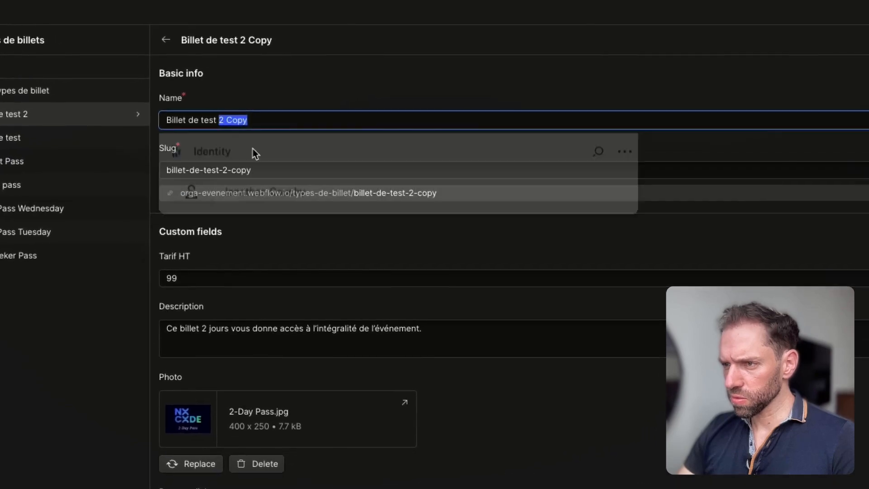
type("3")
left_click_drag(287, 278, 119, 271)
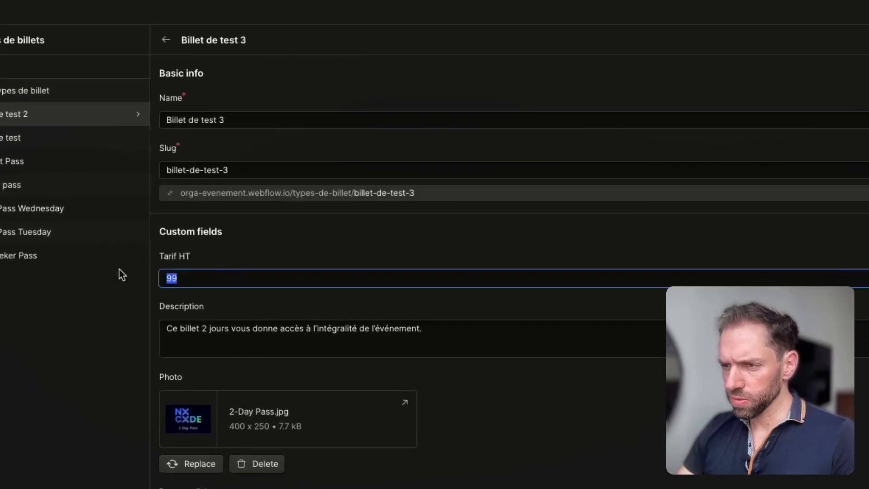
type("60")
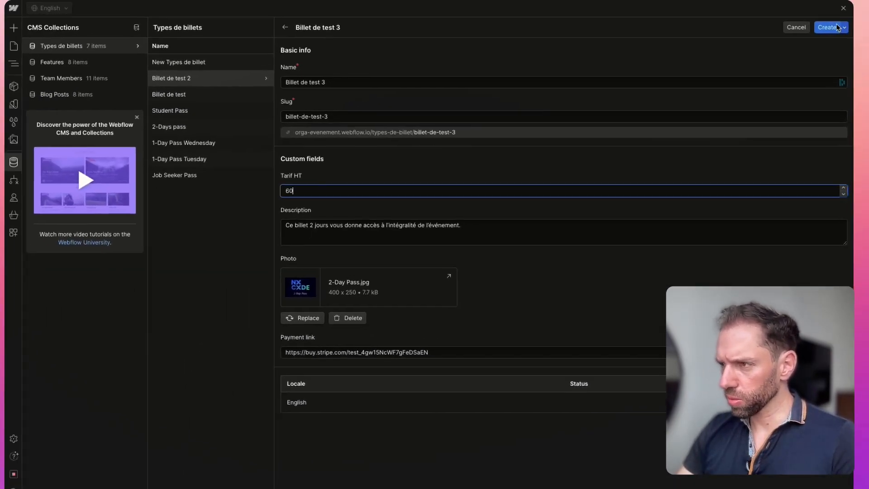
Clear the duplicated ticket's payment link and create the item.
left_click_drag(429, 335, 278, 337)
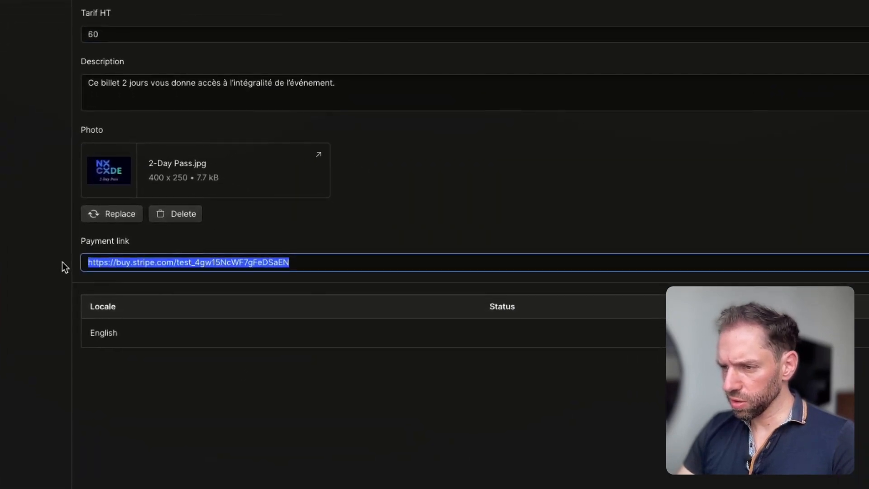
key("BackSpace")
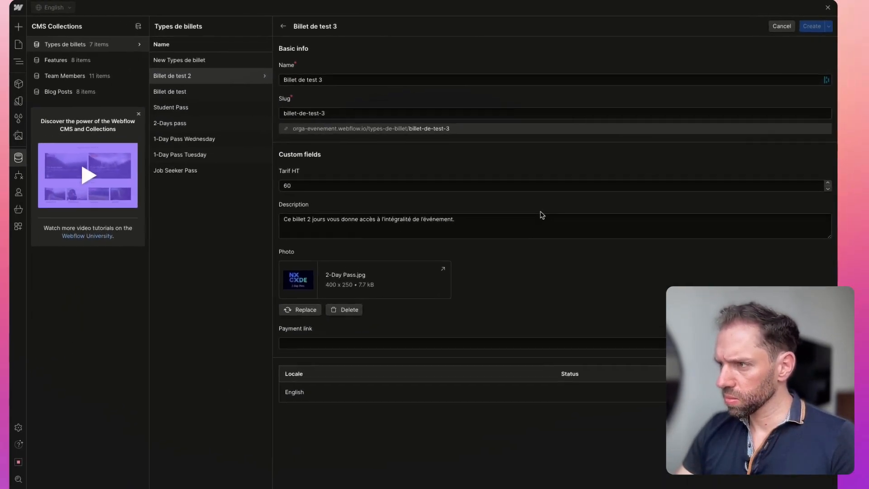
key("ctrl+Return")
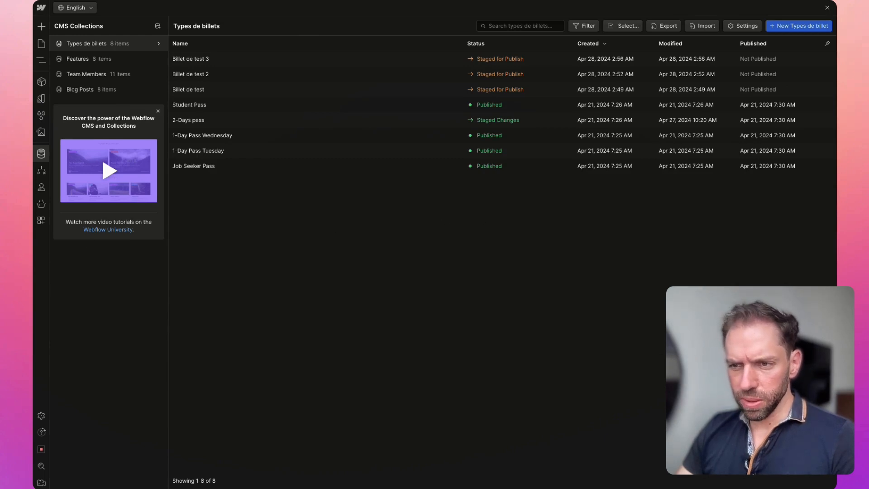
Switch to Make and inspect the output Field Data of the Mise à jour du billet dans Webflow module.
key("ctrl+Tab")
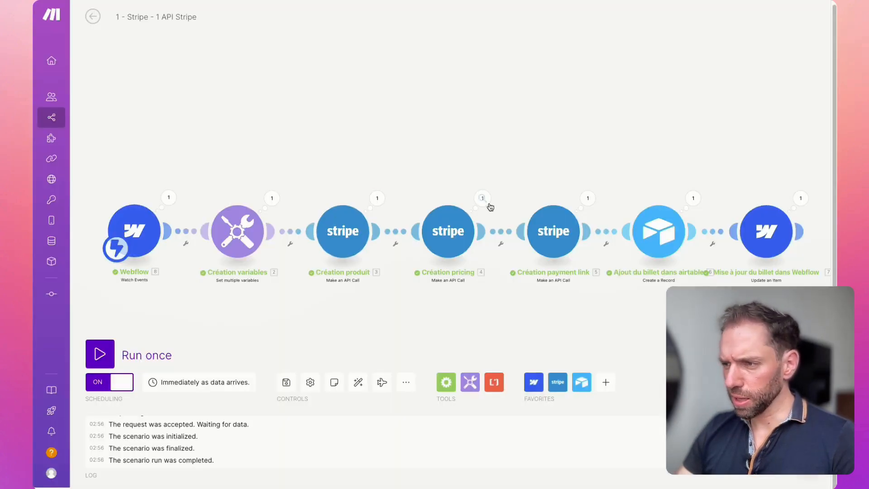
left_click(801, 198)
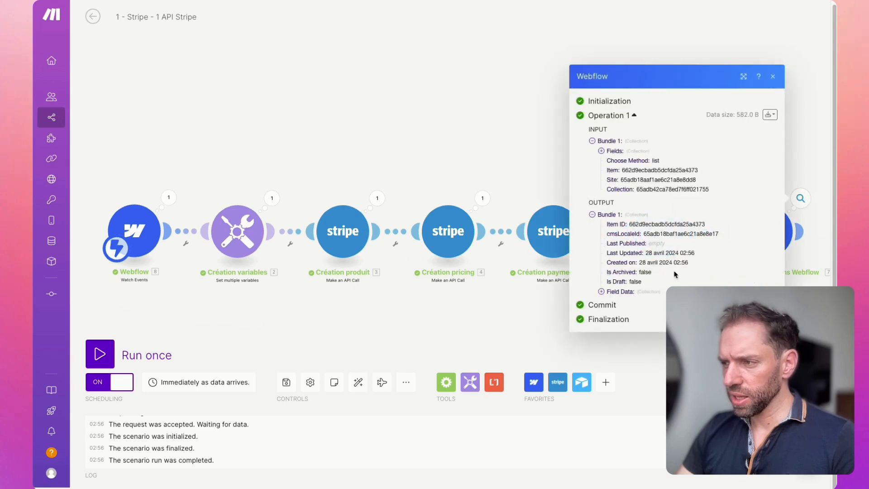
left_click(601, 292)
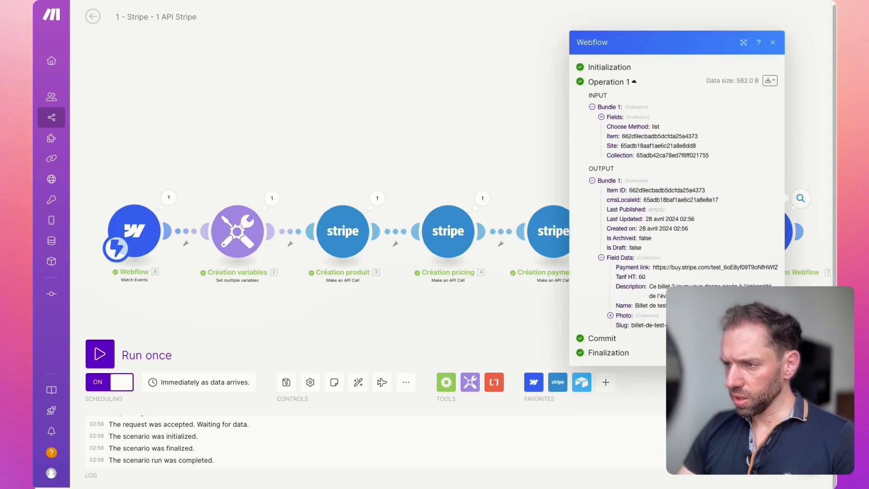
left_click(469, 306)
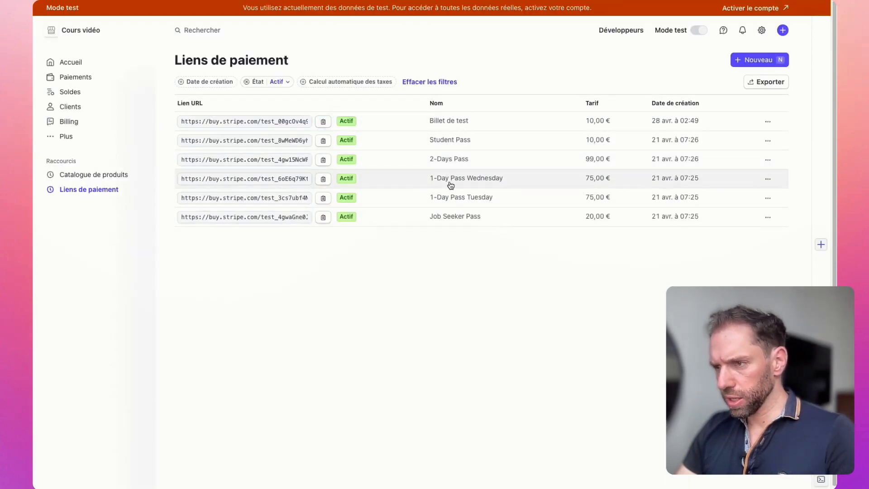
Check Stripe's payment links list for the new ticket and open Billet de test 3 in Webflow.
left_click(471, 219)
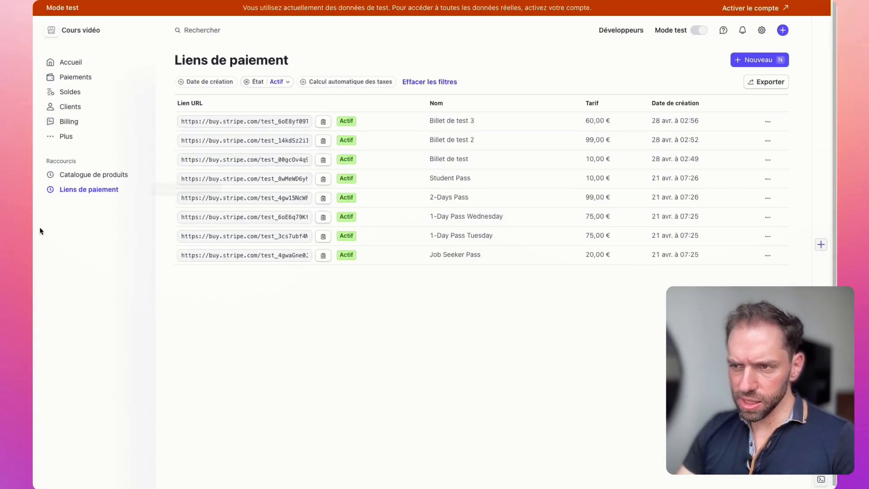
key("super+Tab")
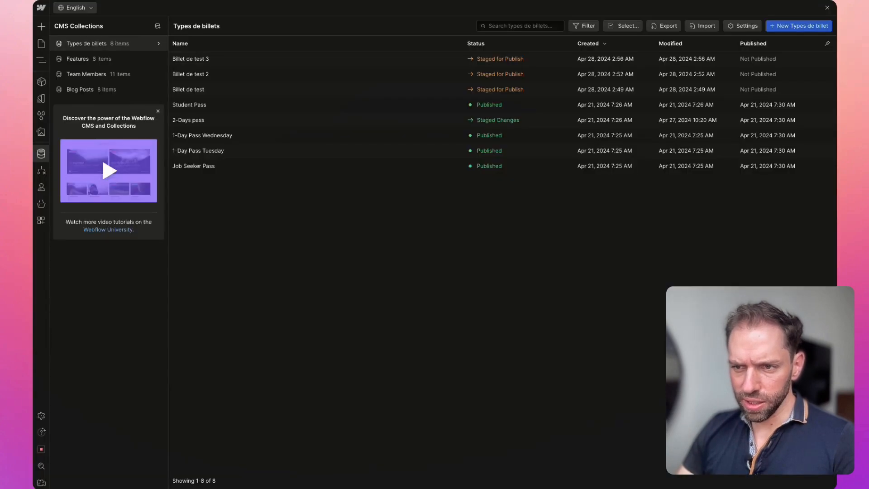
left_click(240, 64)
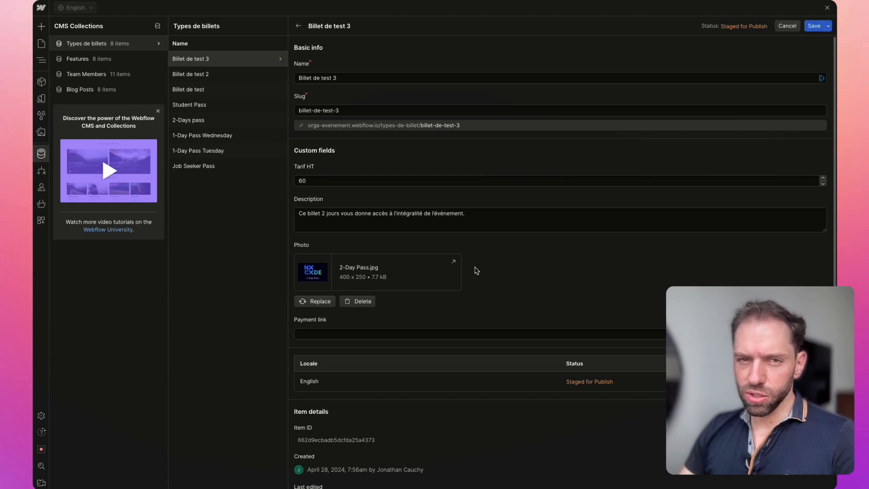
Reload Webflow and reopen Billet de test 3 in the Types de billets collection to check its payment link.
key("super+r")
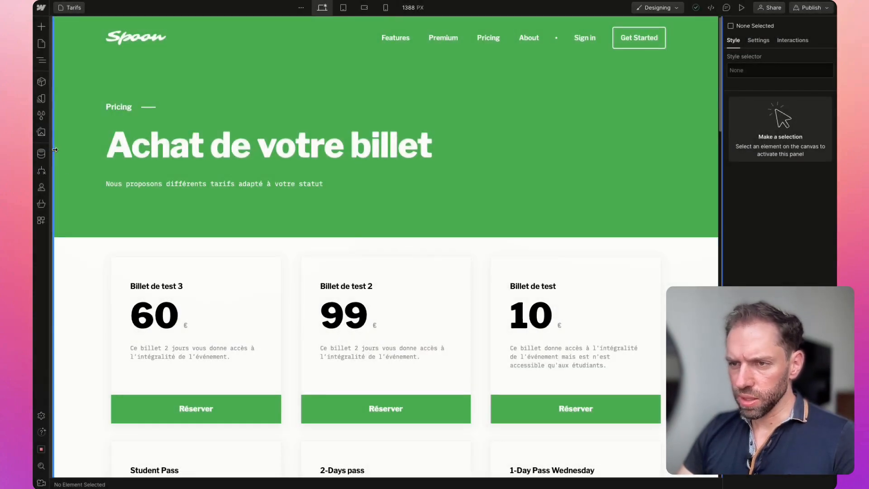
left_click(41, 154)
left_click(88, 45)
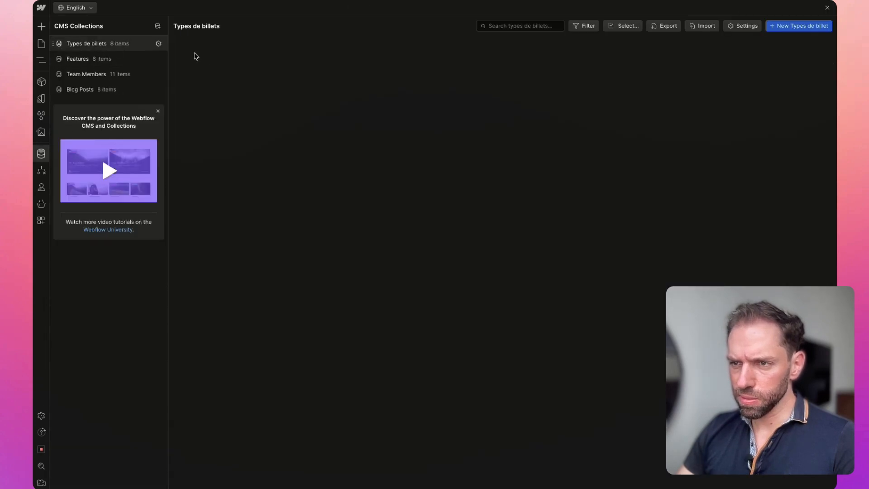
left_click(232, 55)
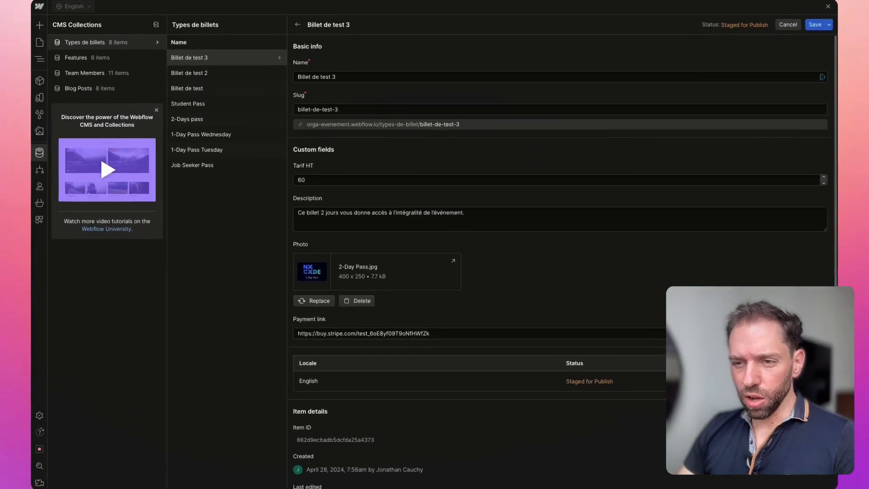
Switch to Make's 1 - Stripe - 3 Réception paiement 2 scenario and view its modules.
key("ctrl+Tab")
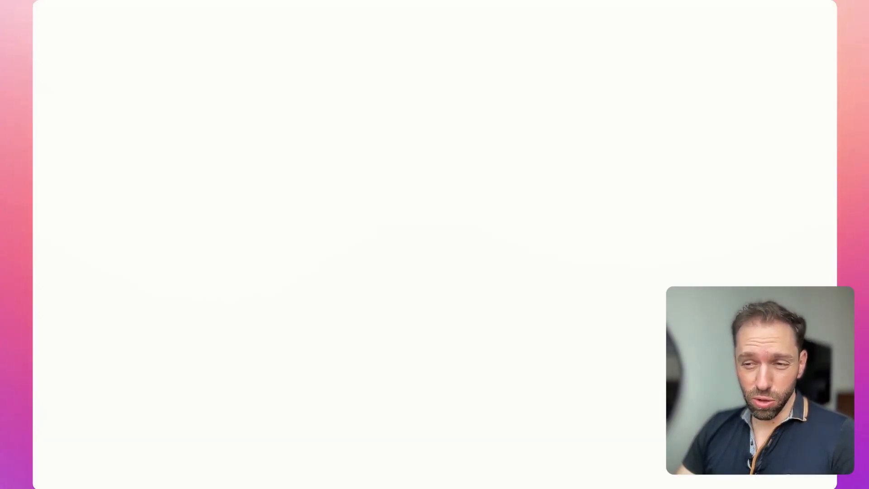
scroll(338, 203, "up", 2)
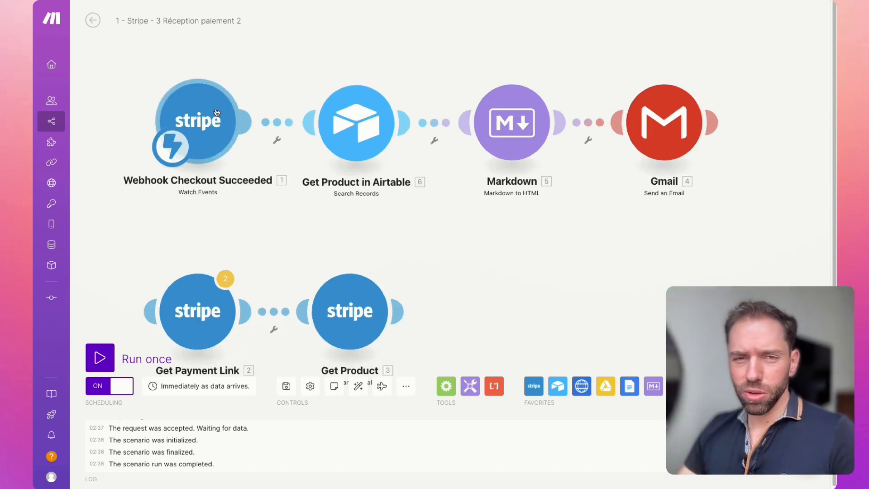
Open the Get Product in Airtable module's settings and look up the Payment Link ID column in Airtable's Types de billet table.
scroll(339, 246, "down", 2)
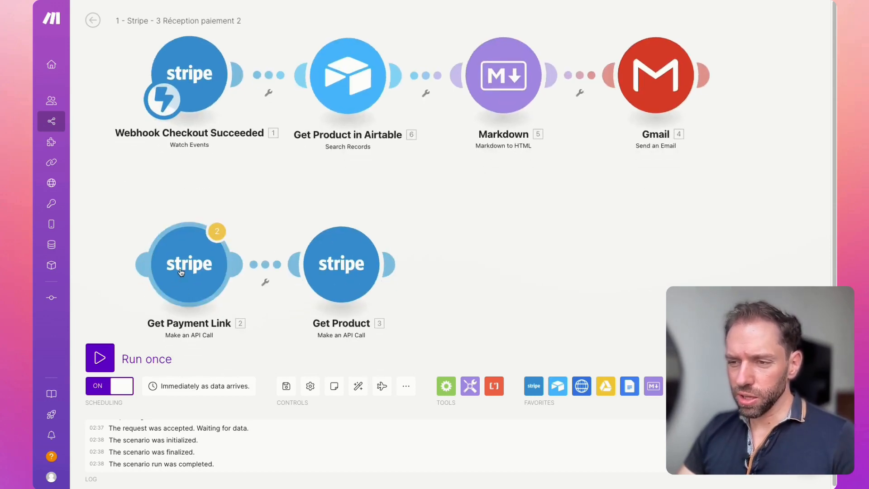
scroll(446, 204, "up", 3)
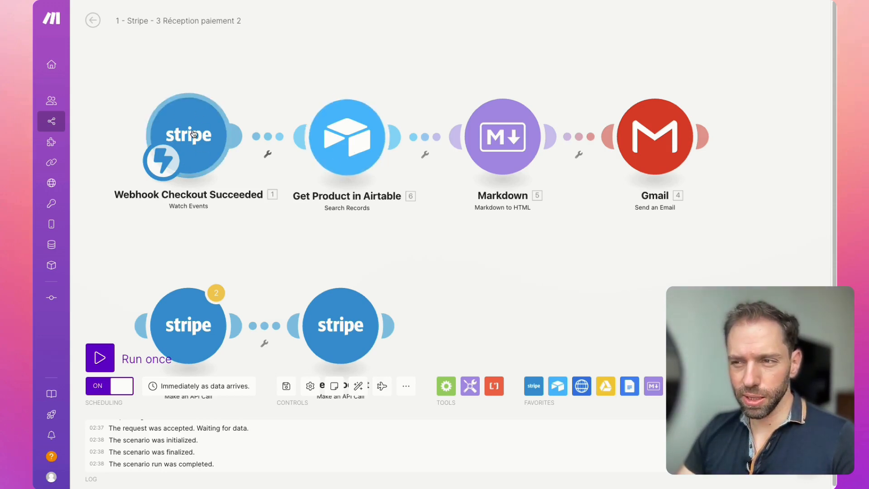
left_click(335, 133)
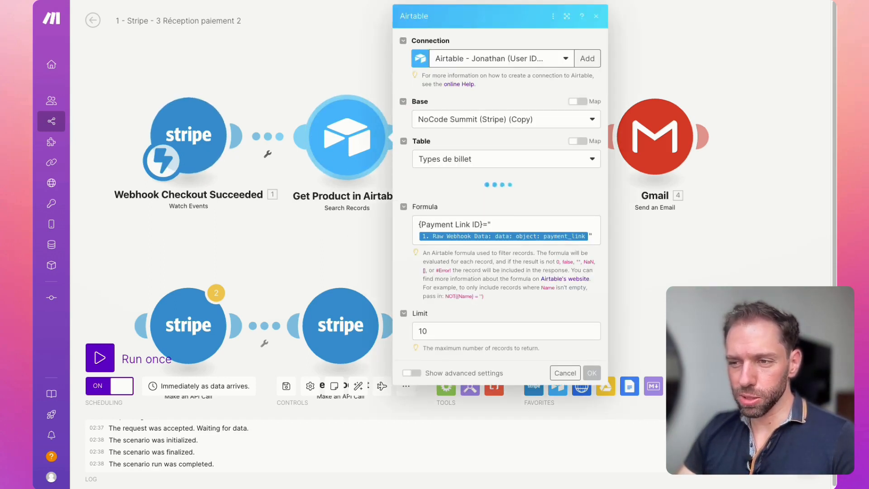
key("super+Tab")
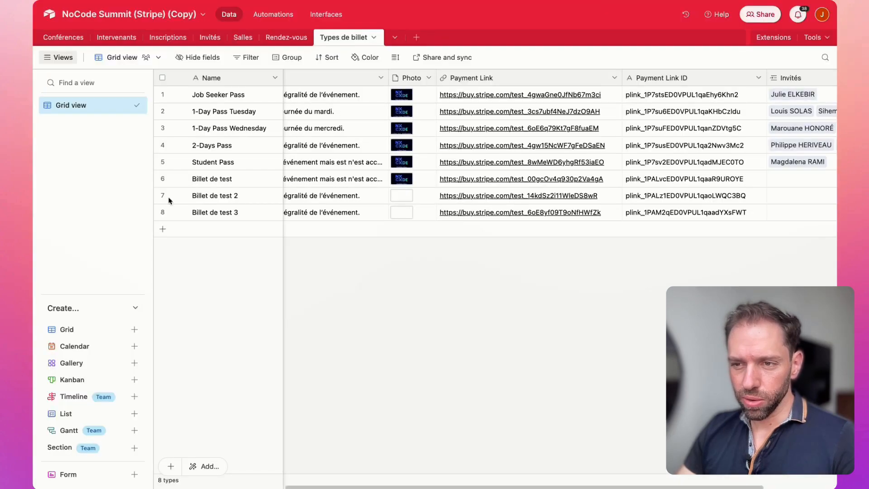
left_click(676, 96)
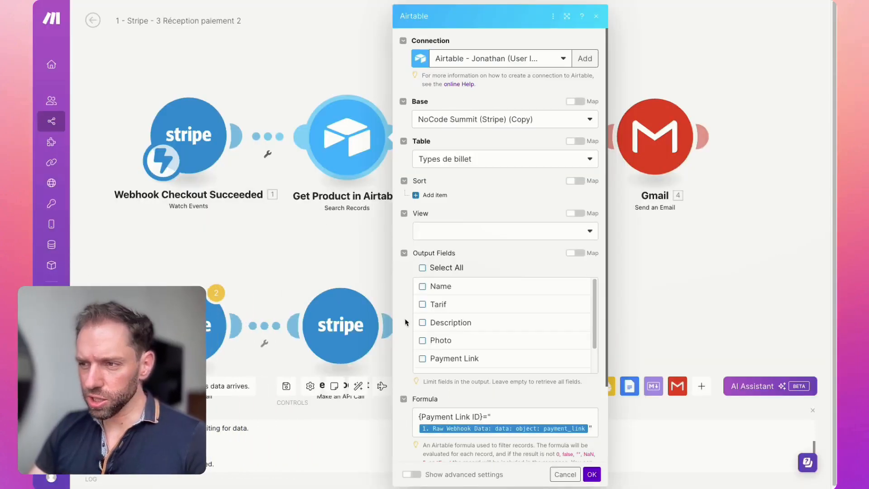
Inspect the Airtable search formula on Payment Link ID and search the mappable webhook items for "payment", then close the module's settings.
scroll(515, 374, "down", 2)
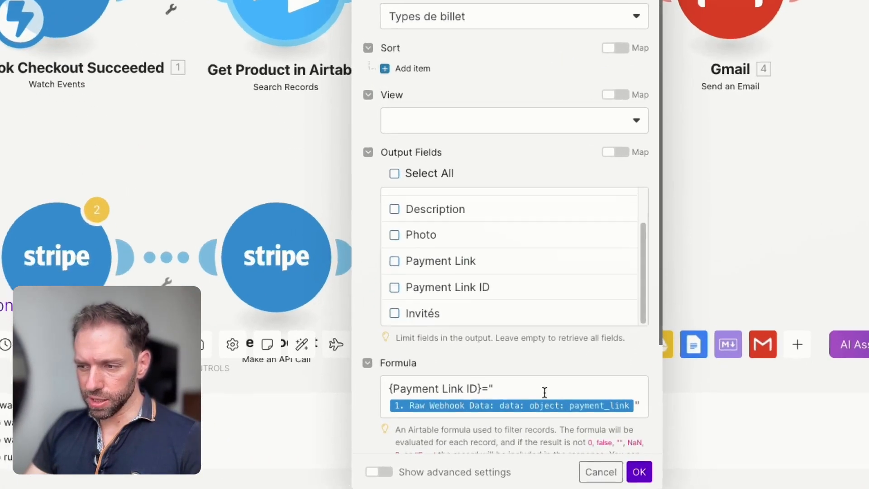
left_click(545, 392)
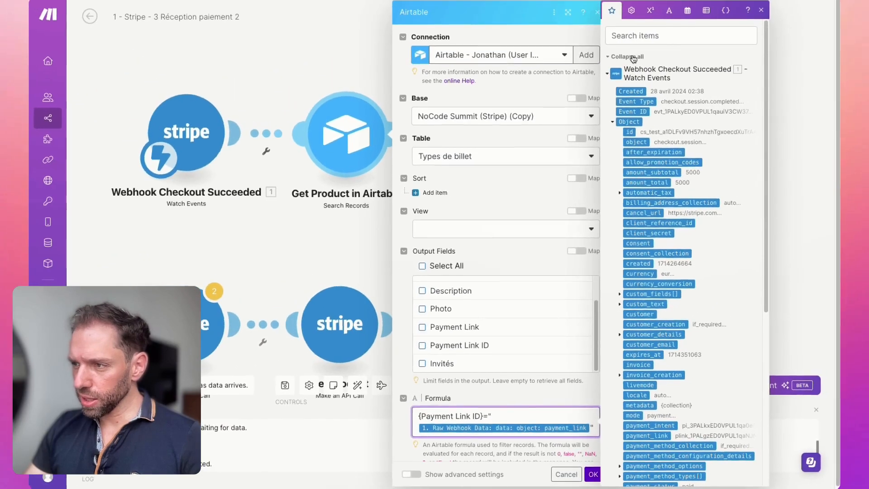
left_click(690, 37)
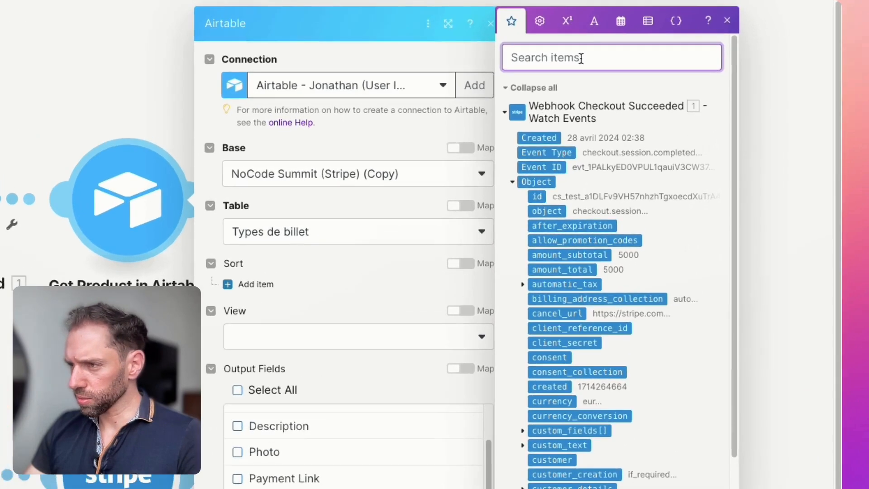
type("pa")
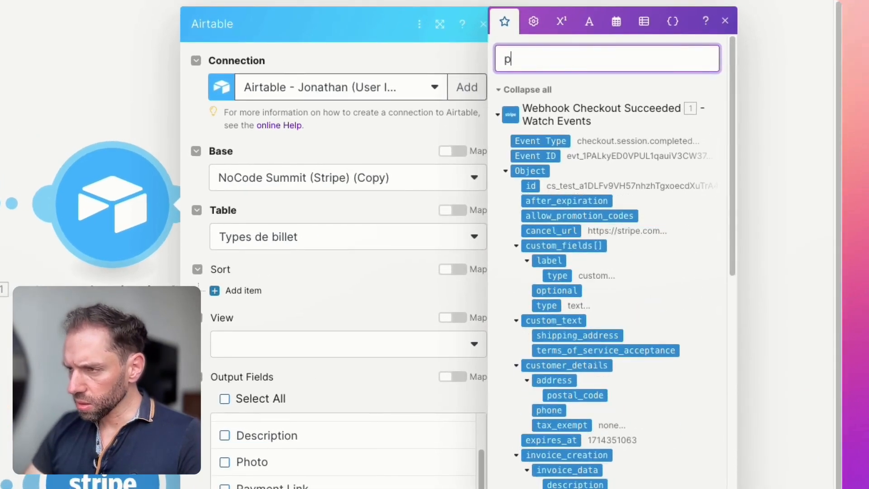
type("yment")
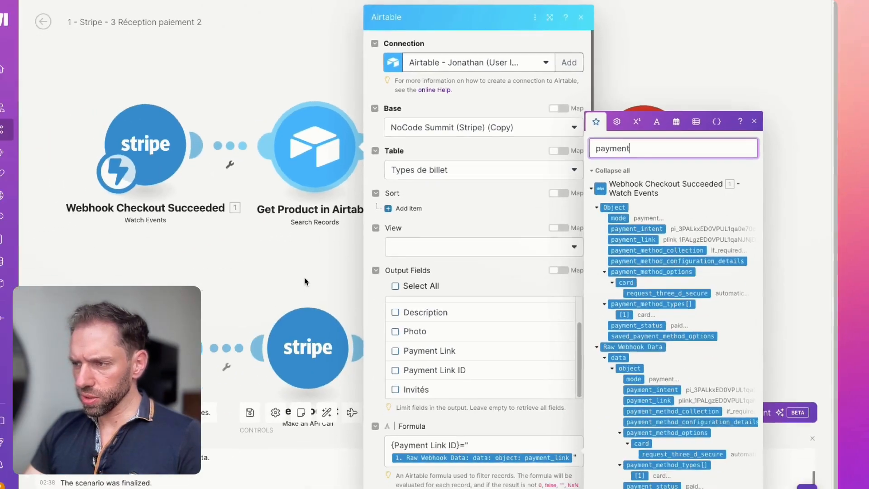
left_click(108, 210)
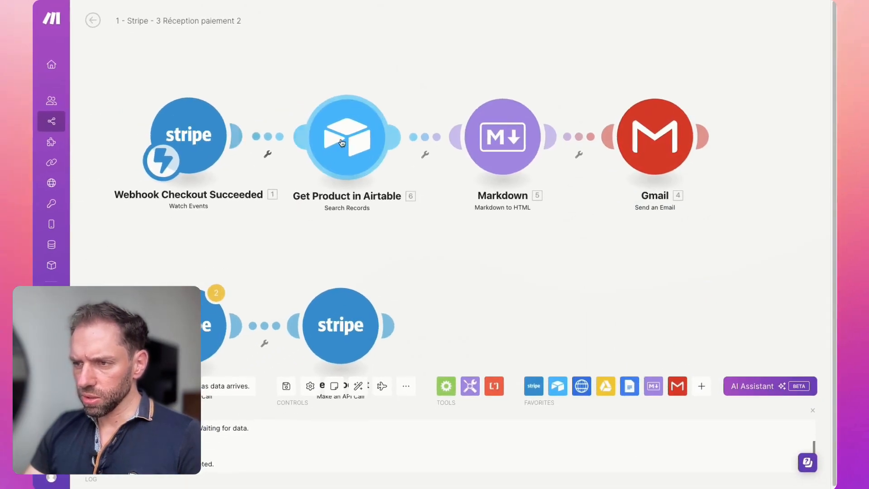
Review the order confirmation text and its mapped values in the Markdown module.
left_click(502, 136)
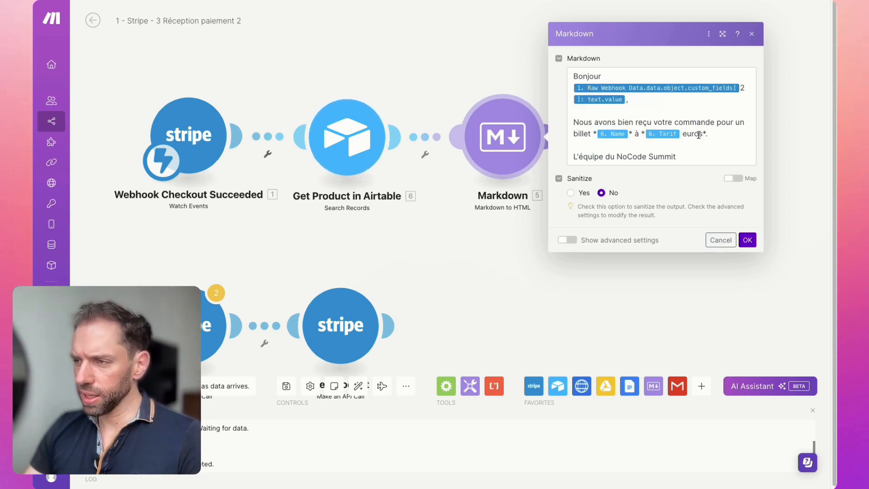
left_click(747, 241)
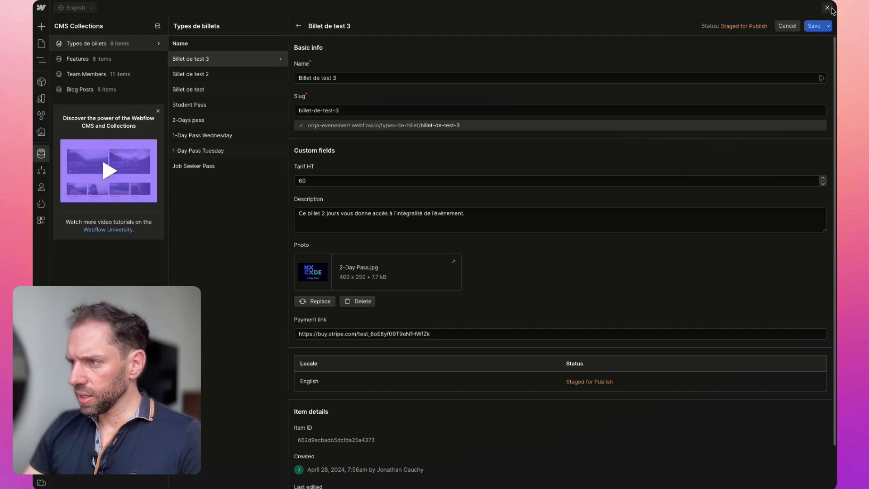
Switch to Webflow, close the Billet de test 3 item and preview the Tarifs page.
left_click(828, 8)
left_click(828, 8)
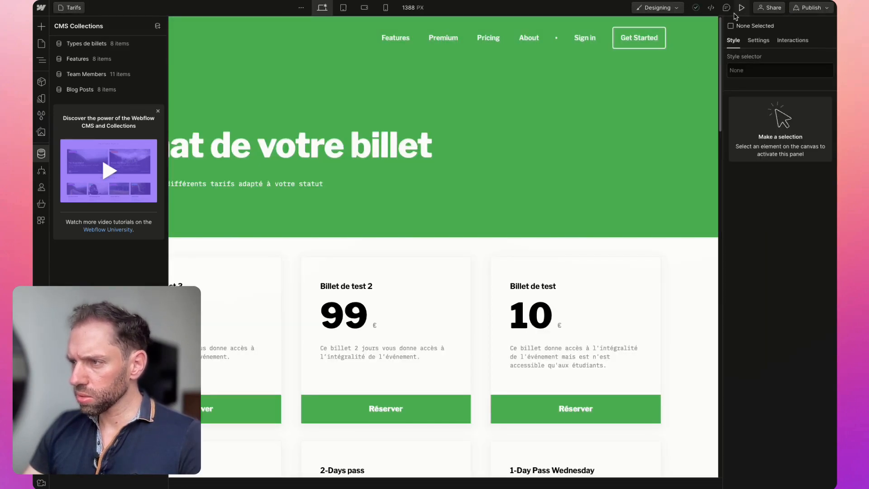
left_click(741, 8)
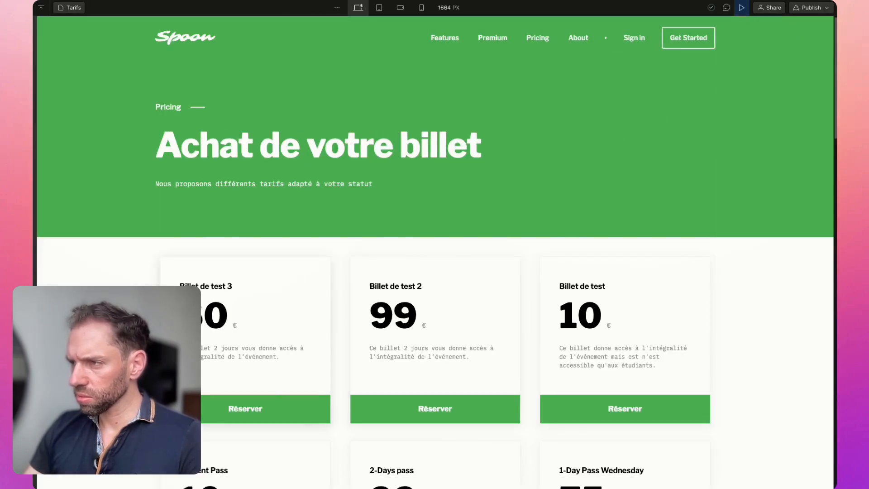
Reserve Billet de test 3 from the previewed page and submit its test card payment in Stripe checkout.
left_click(226, 410)
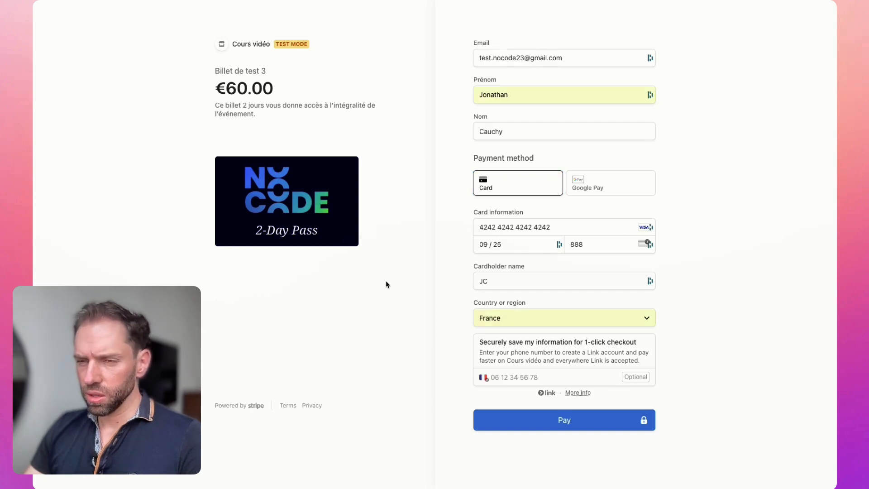
left_click(576, 426)
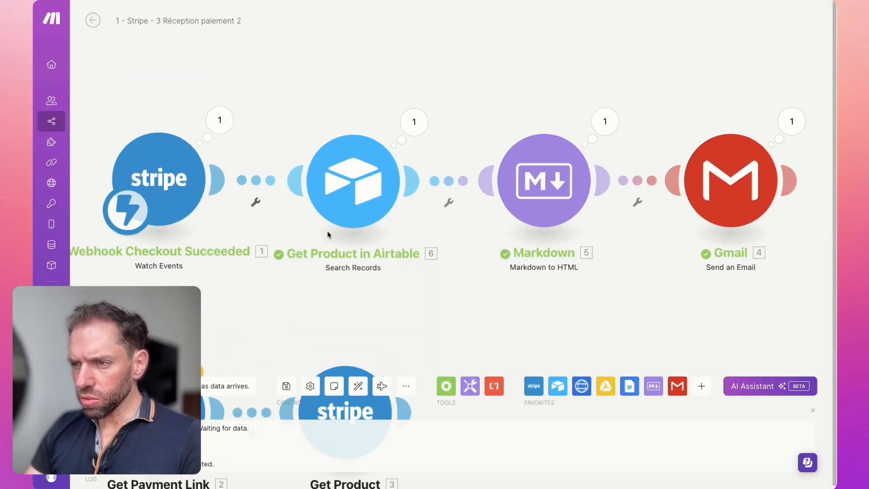
Switch to Make and inspect the payment_link value within the Object output of the Webhook Checkout Succeeded module.
left_click(221, 122)
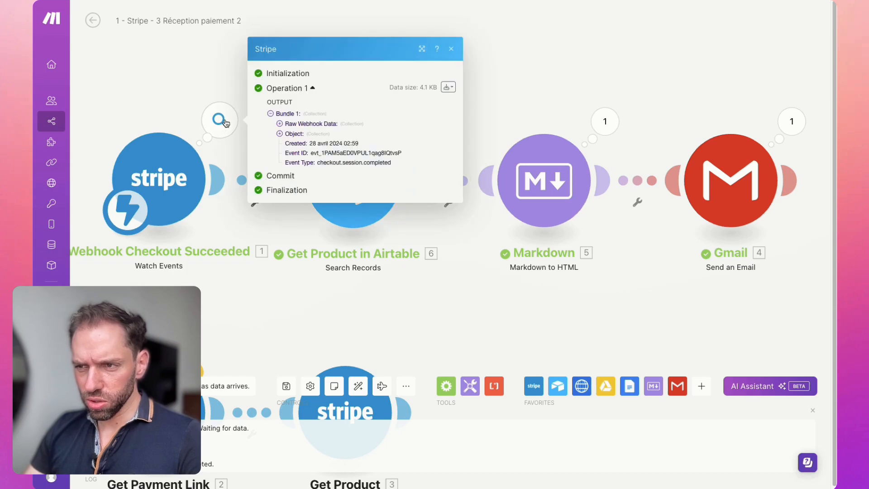
left_click(279, 134)
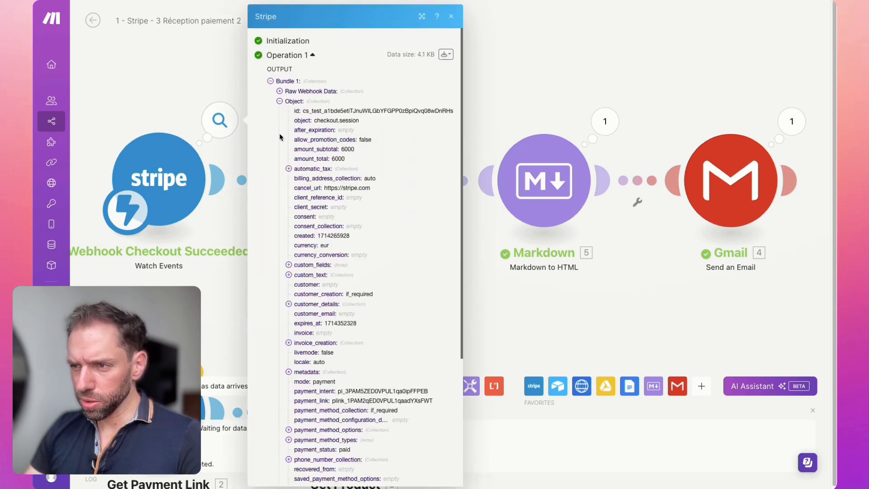
scroll(332, 287, "down", 2)
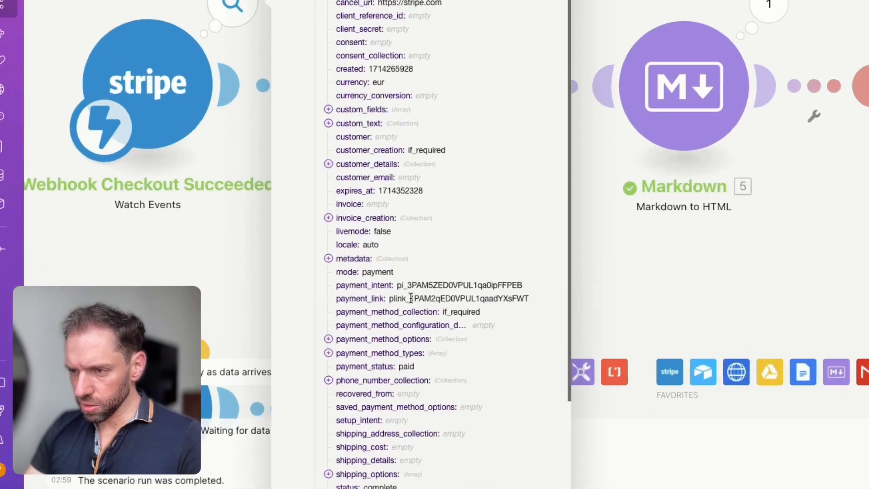
left_click_drag(347, 333, 359, 333)
left_click_drag(449, 288, 450, 289)
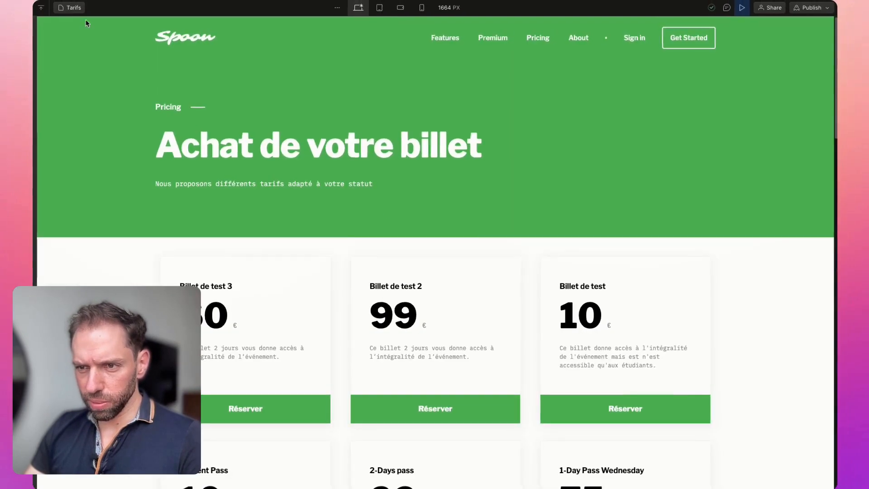
Switch to Airtable and check the Payment Link ID of the Billet de test 3 record in Types de billet.
left_click(741, 7)
key("super+Tab")
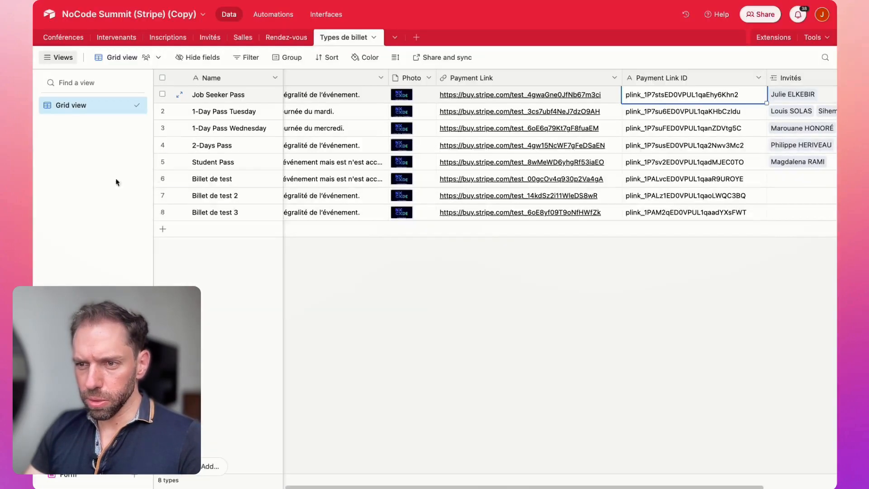
left_click(642, 216)
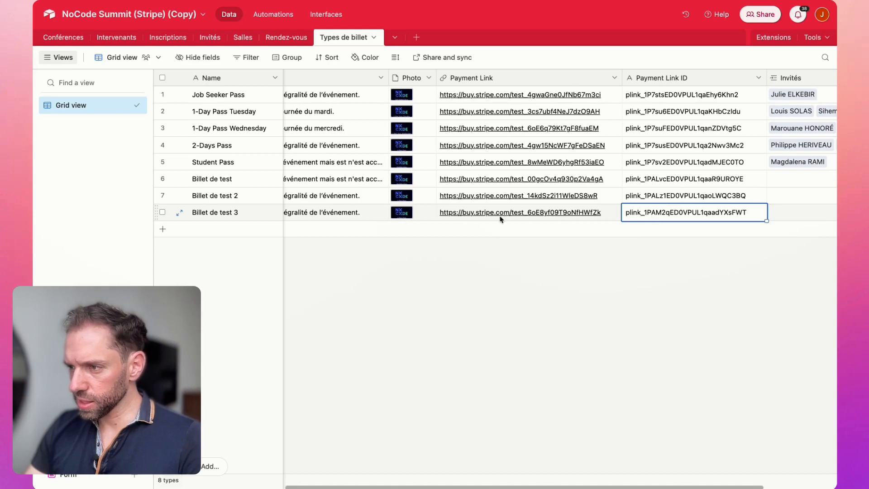
left_click(221, 218)
left_click(691, 213)
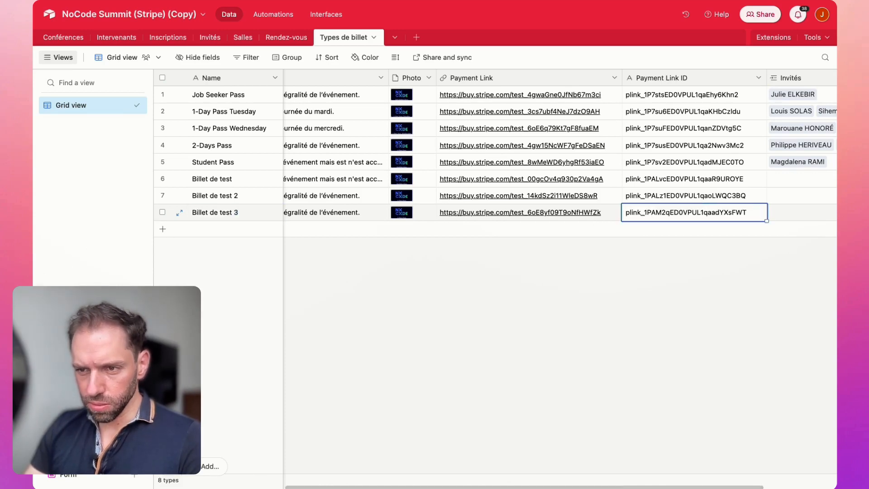
Return to Make, close the webhook output and review the Name and Tarif mappings in the Markdown module's message.
key("super+Tab")
key("Escape")
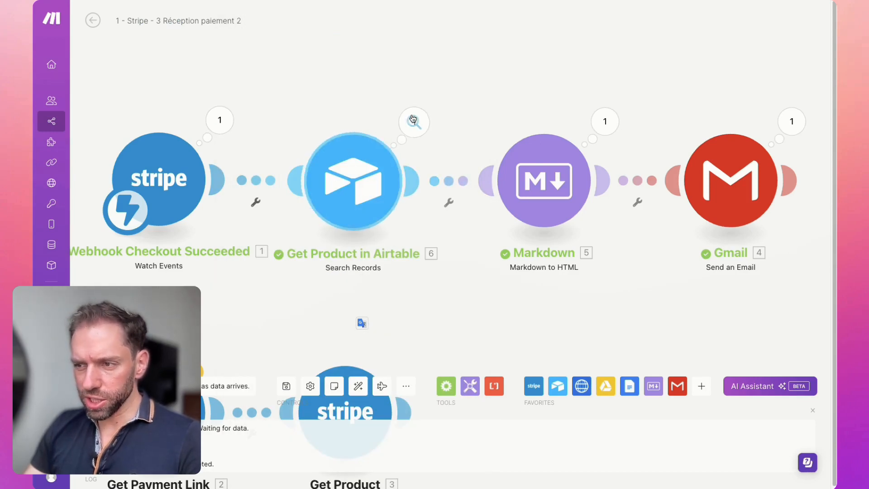
left_click(543, 174)
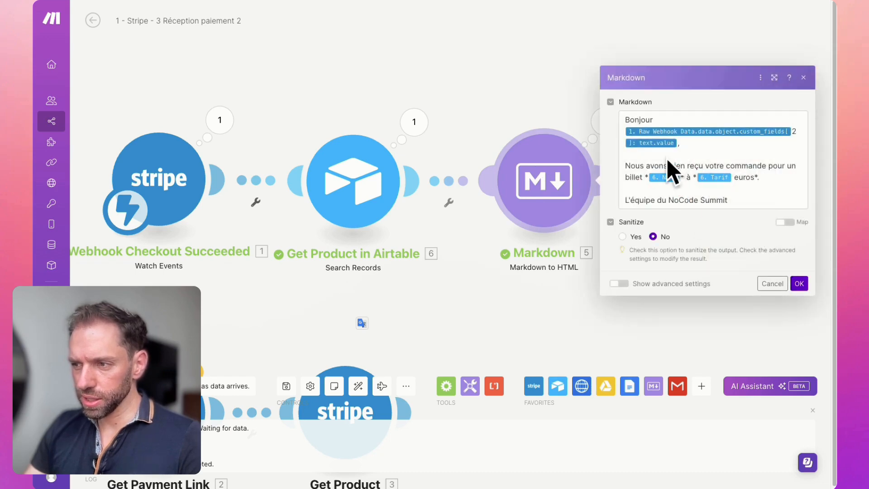
key("Escape")
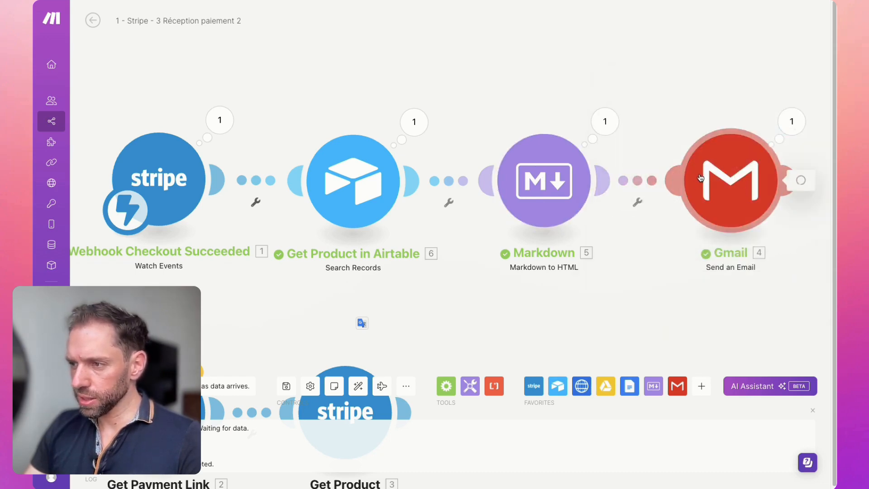
Check the Gmail module's recipient mapping and search the mappable items for "email".
left_click(746, 180)
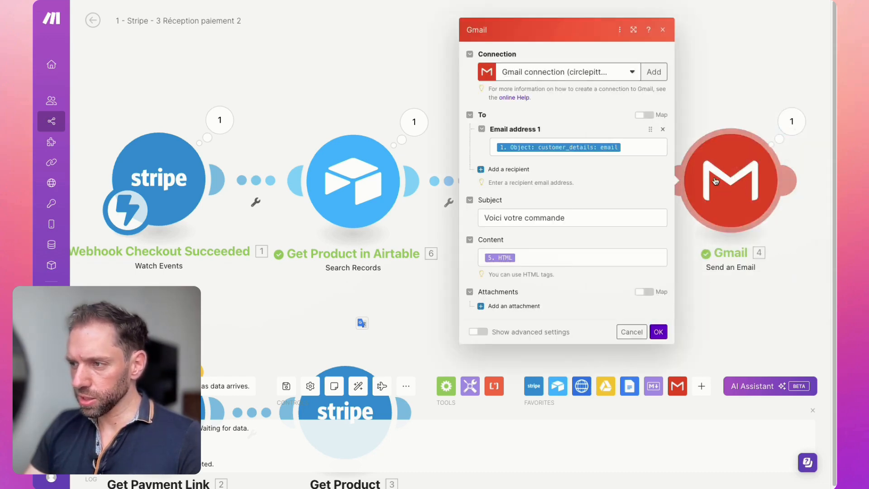
left_click(635, 148)
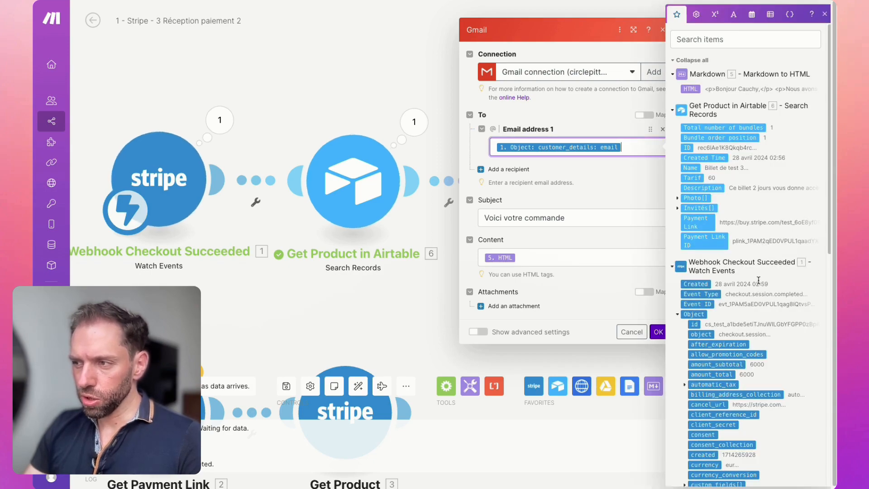
left_click(717, 39)
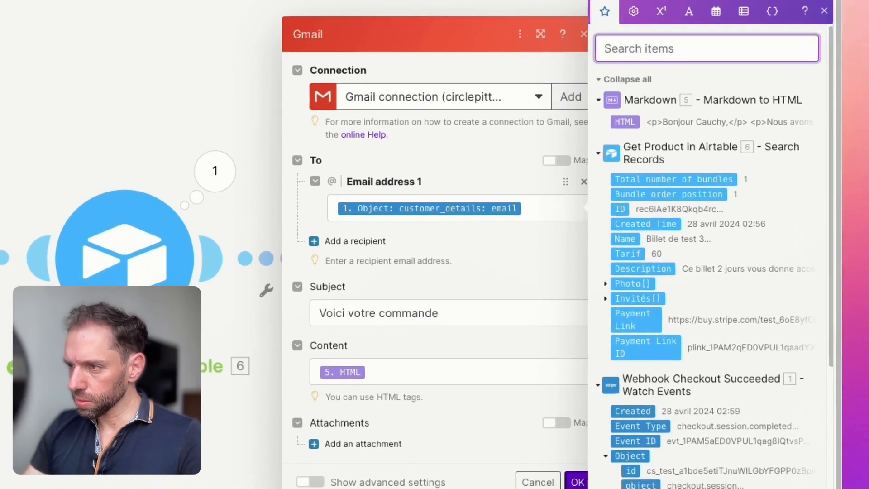
type("email")
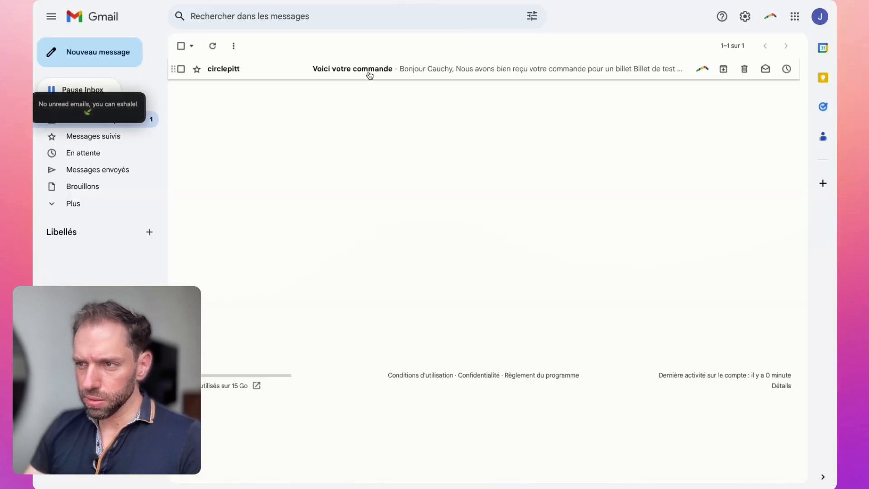
Switch to the Gmail inbox and open the received Voici votre commande message.
left_click(371, 76)
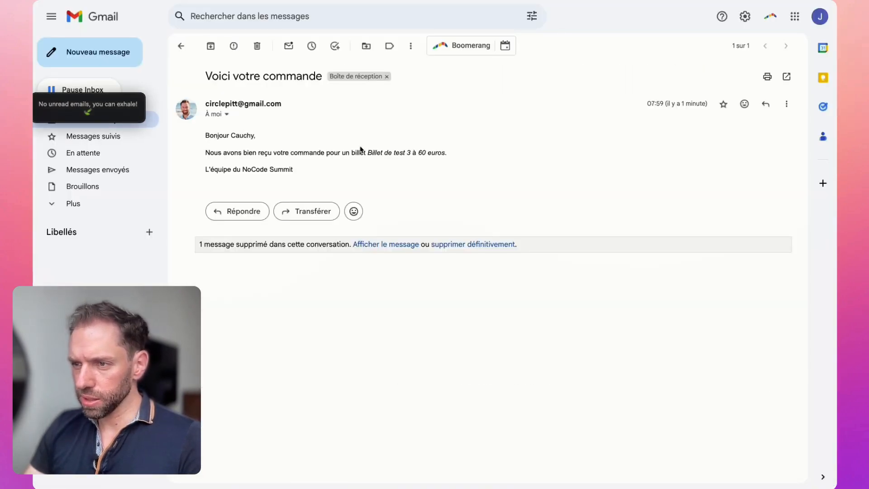